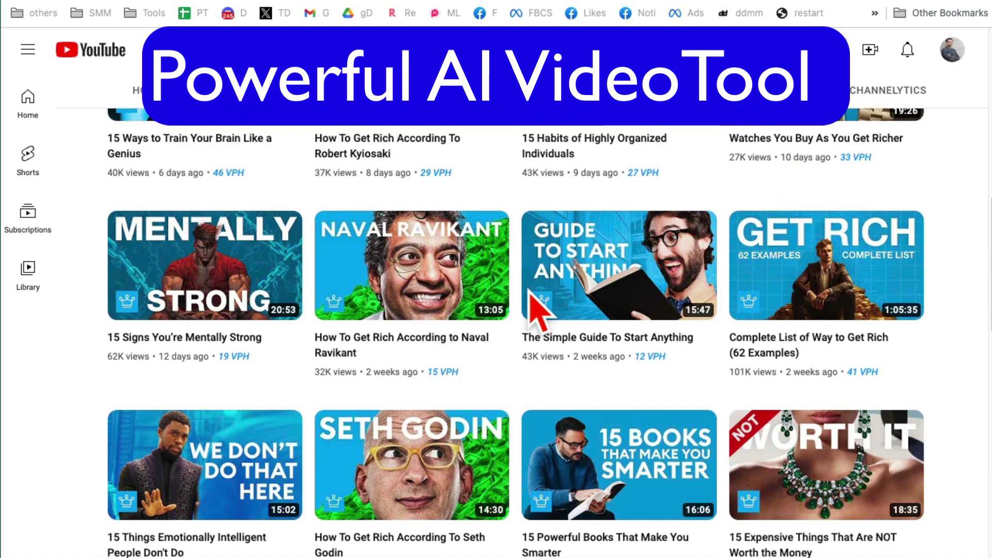
pyautogui.scroll(-2, 529, 293)
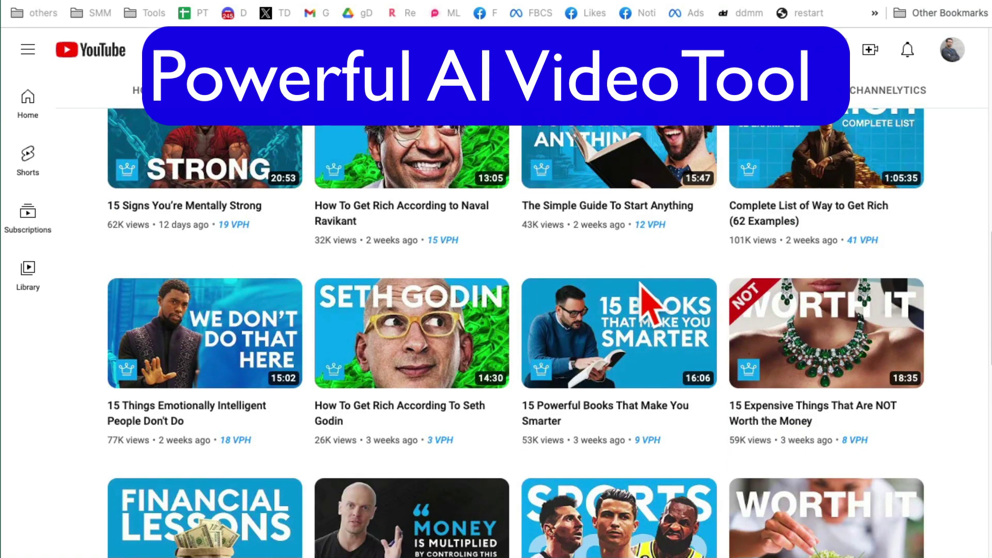
# - Scroll through the Alux.com channel's YouTube video grid
pyautogui.scroll(1, 646, 305)
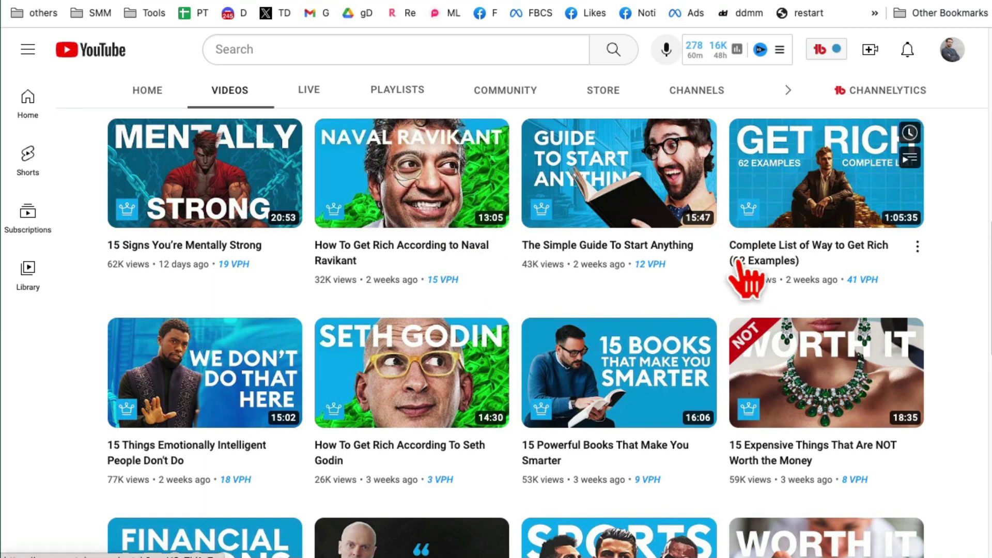
pyautogui.scroll(15, 744, 279)
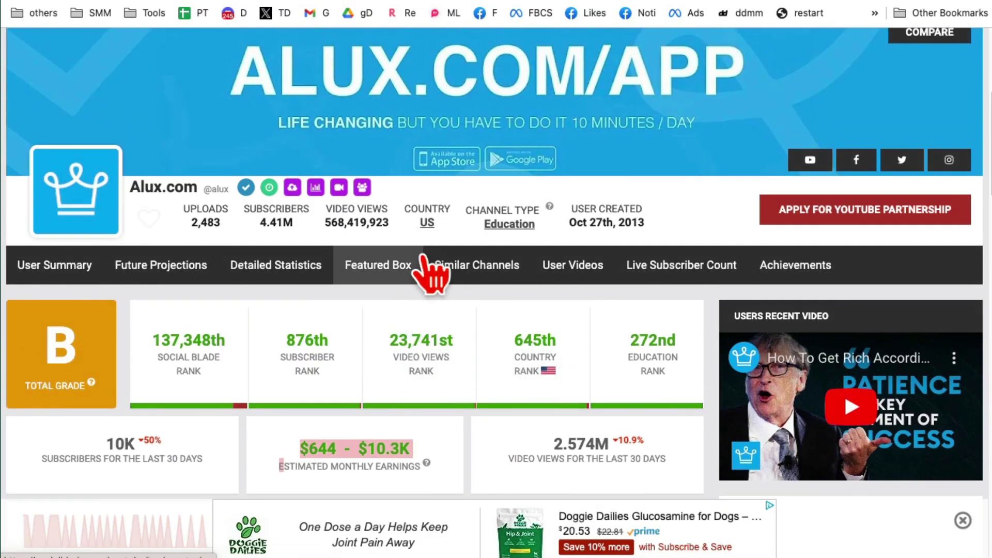
# - Highlight Alux.com's estimated monthly and yearly earnings and 30-day video views on Social Blade
pyautogui.scroll(-3, 424, 274)
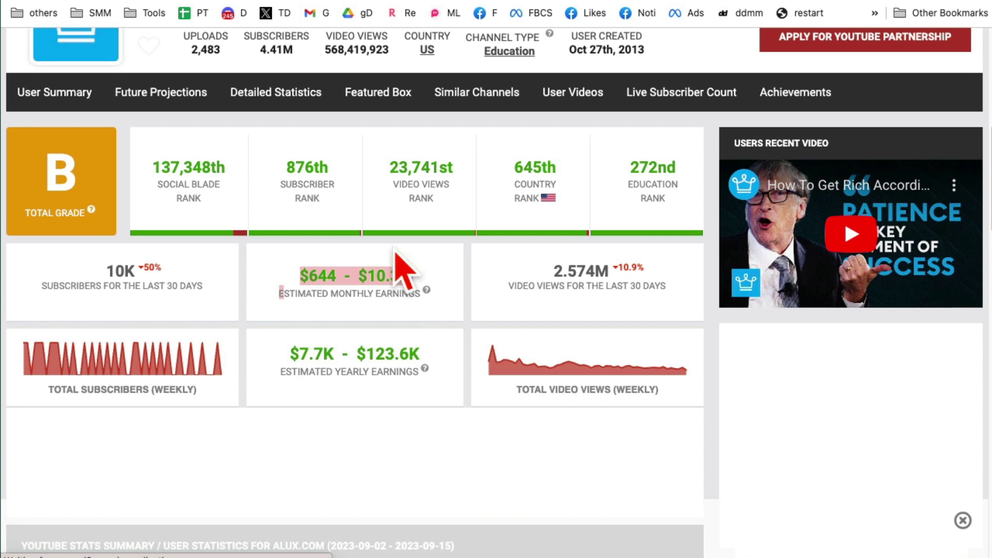
pyautogui.moveTo(447, 390); pyautogui.dragTo(395, 274)
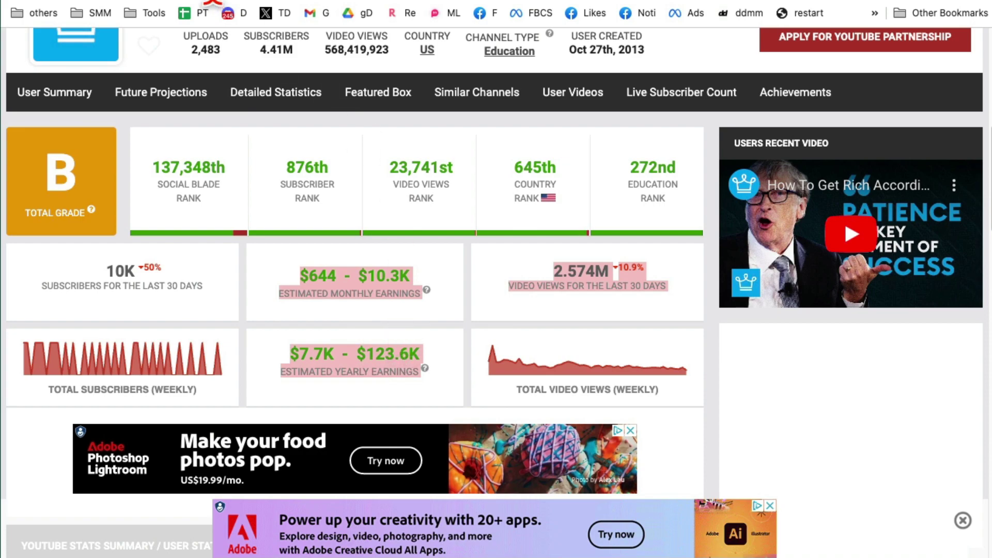
# - Return to YouTube and browse further down Alux.com's recent uploads
pyautogui.click(199, 1)
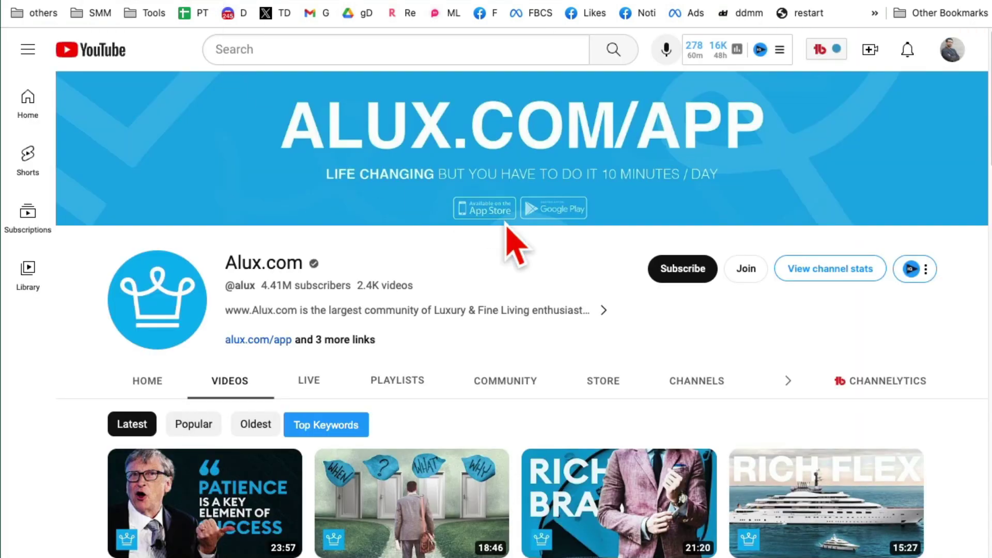
pyautogui.scroll(-4, 512, 292)
pyautogui.scroll(-9, 548, 295)
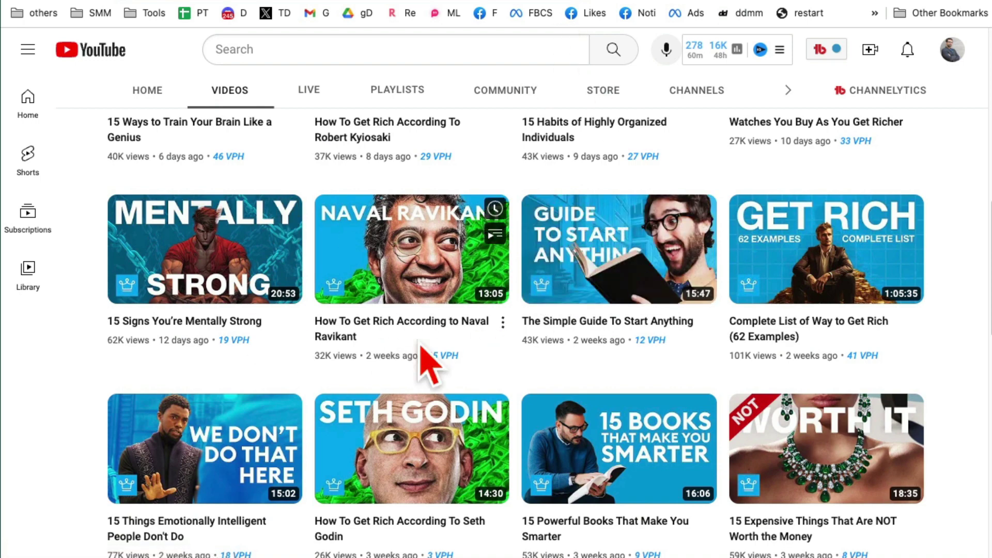
pyautogui.scroll(-1, 445, 341)
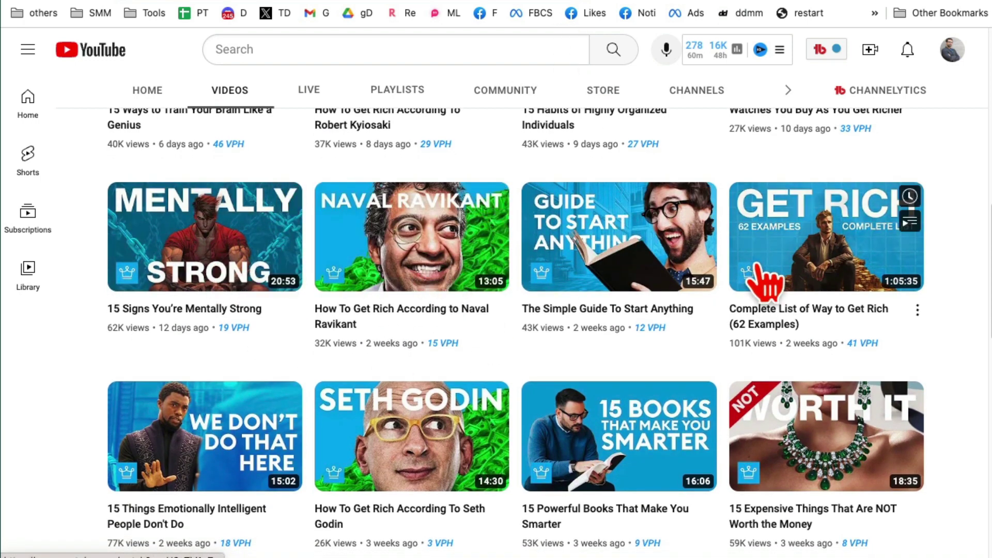
pyautogui.moveTo(375, 279)
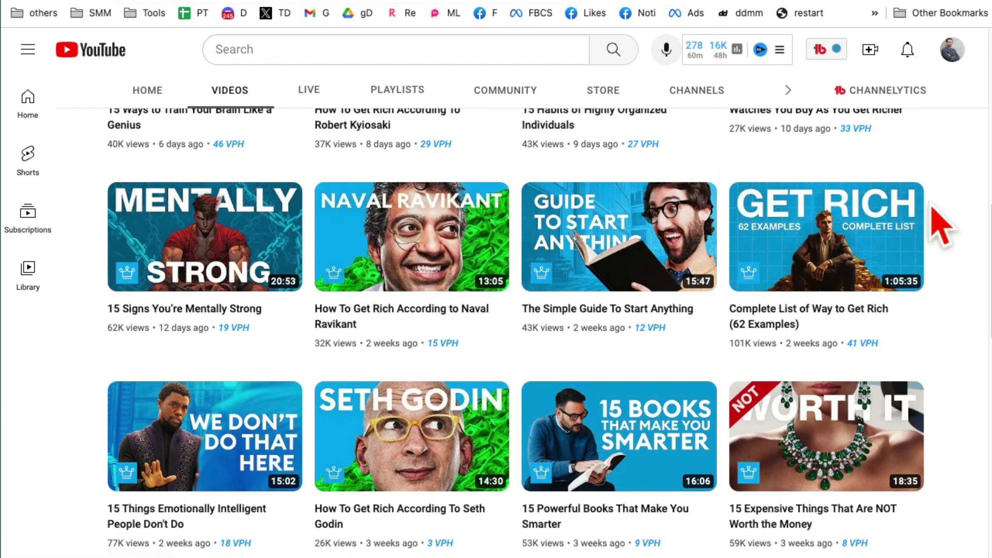
# - In invideo AI, keep the Premium AI model and list the available video workflows
pyautogui.click(540, 2)
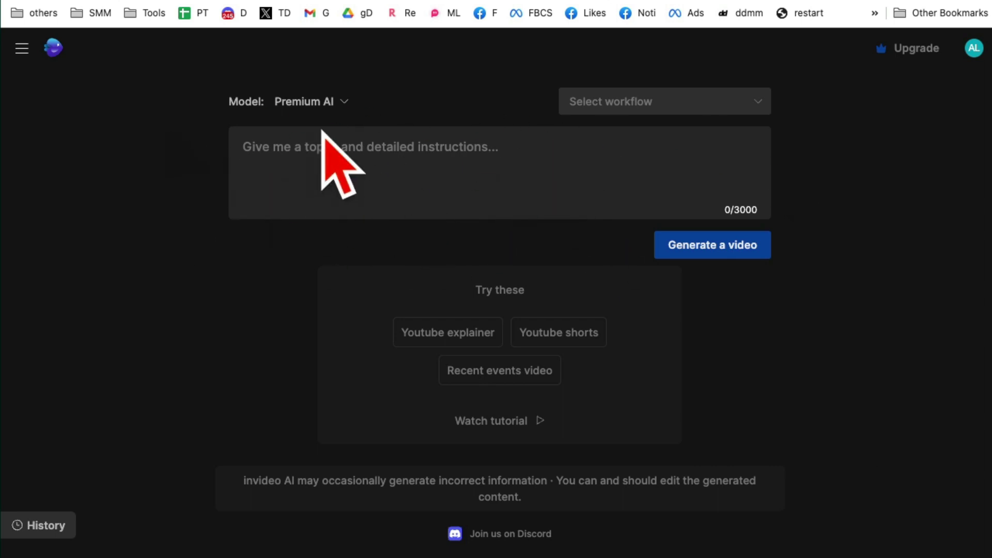
pyautogui.click(310, 102)
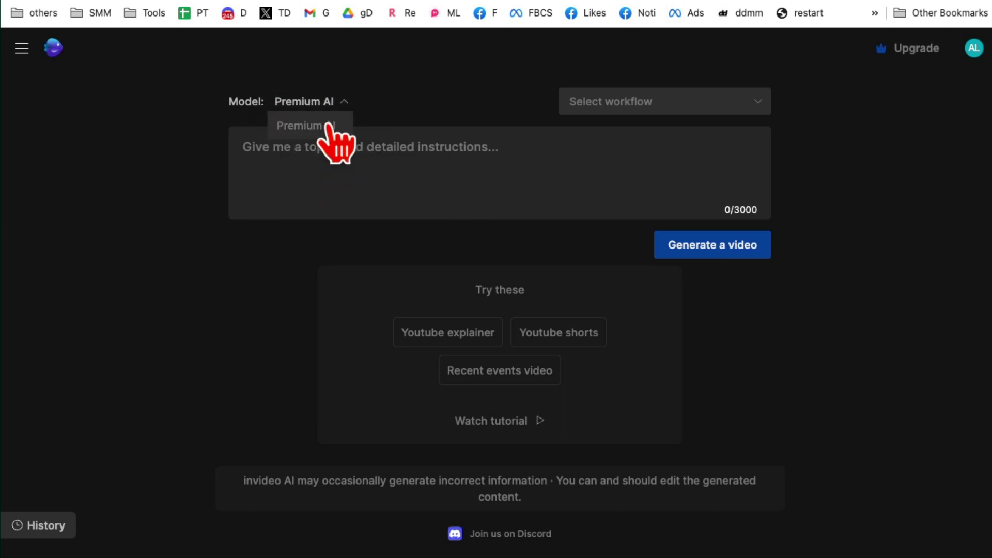
pyautogui.click(317, 127)
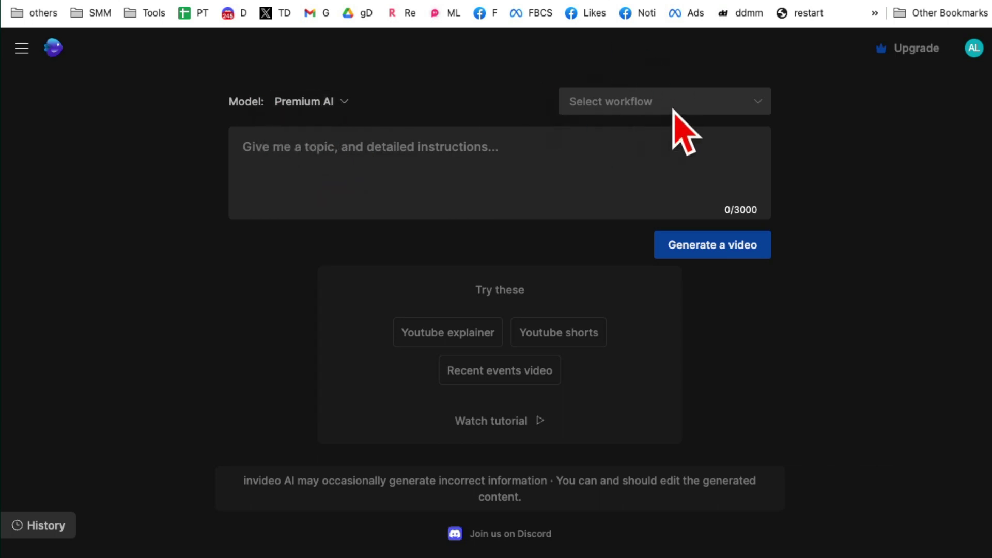
pyautogui.click(645, 102)
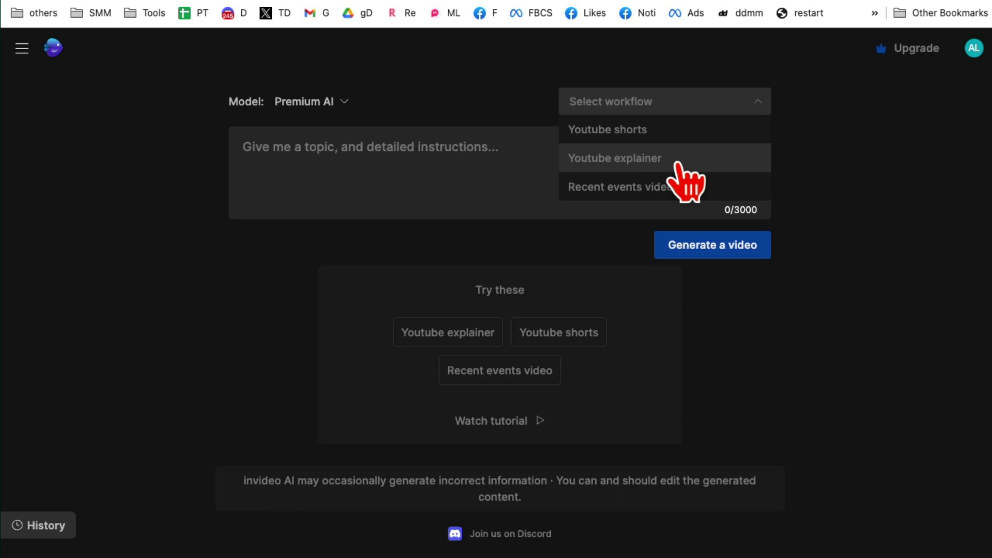
# - Go back to YouTube and scroll further through the Alux.com videos
pyautogui.click(204, 1)
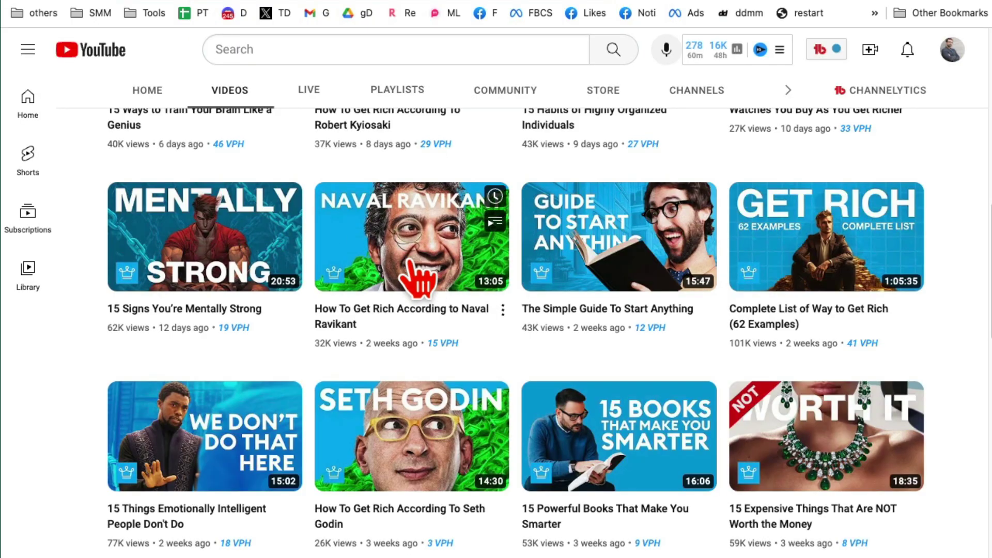
pyautogui.scroll(-1, 418, 279)
pyautogui.scroll(-1, 408, 269)
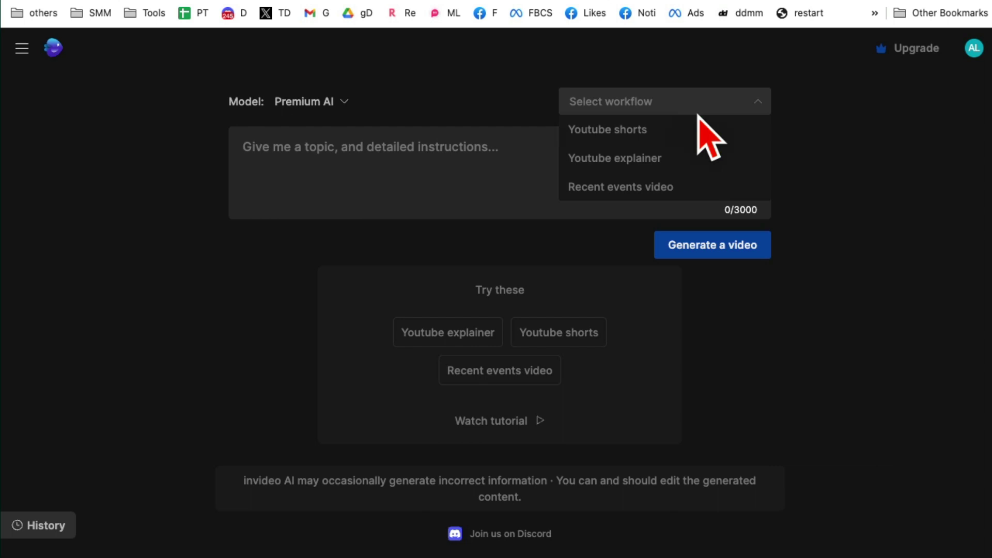
# - Compare the Youtube shorts and Youtube explainer prompt forms, settling on Youtube shorts
pyautogui.click(612, 135)
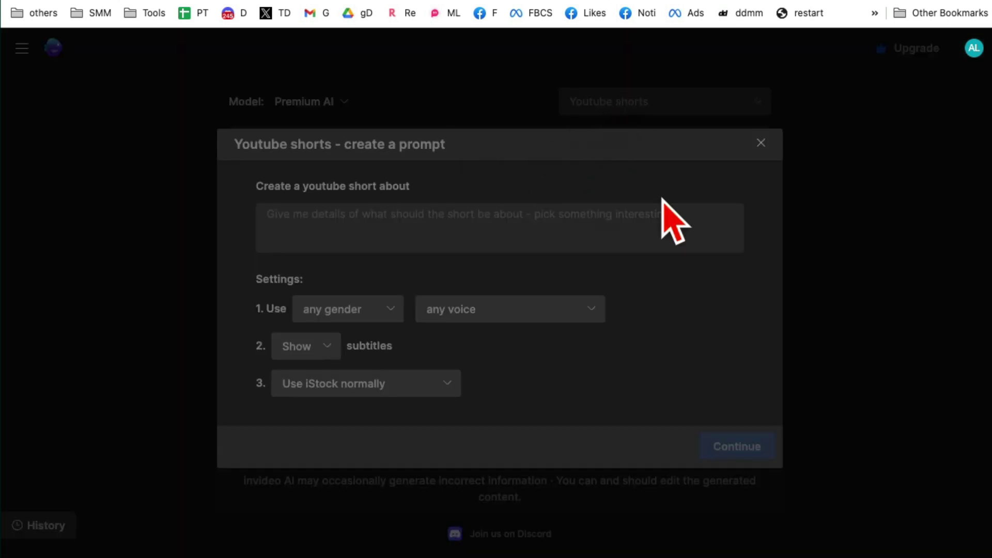
pyautogui.click(762, 143)
pyautogui.click(631, 97)
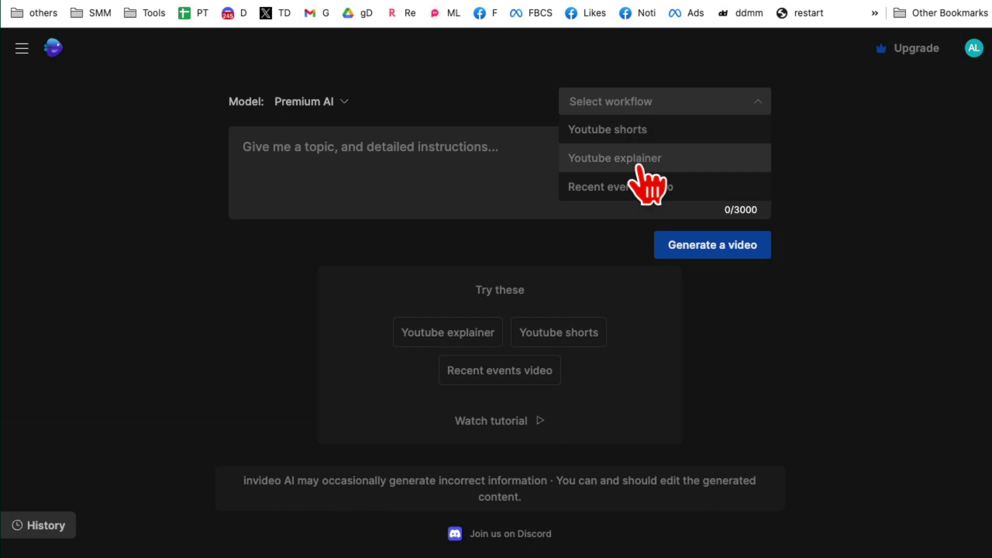
pyautogui.click(609, 157)
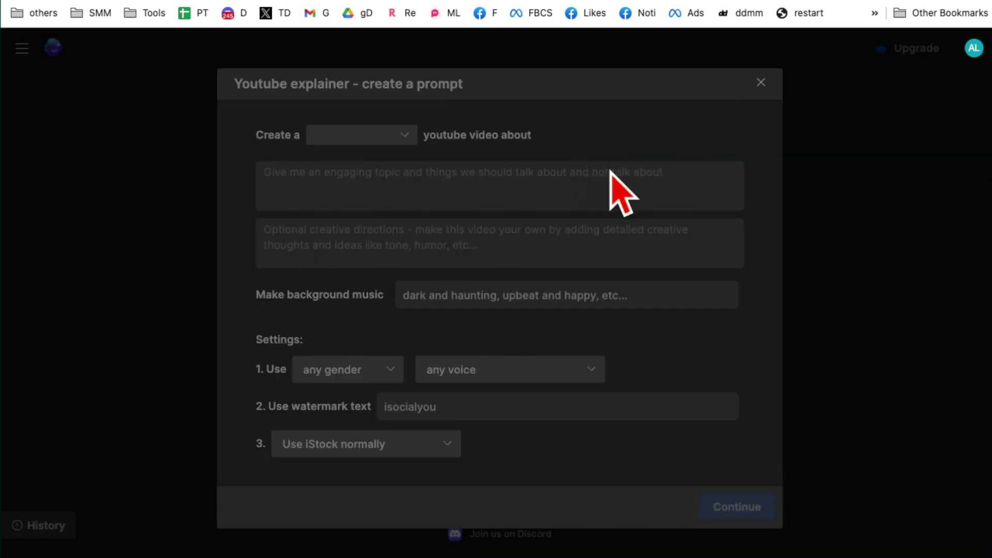
pyautogui.click(761, 82)
pyautogui.click(673, 101)
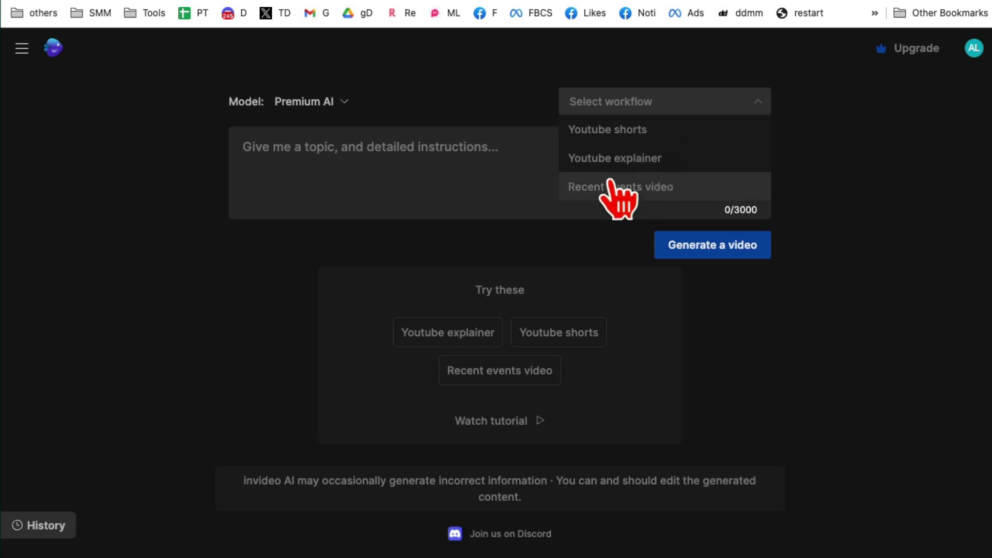
pyautogui.click(610, 134)
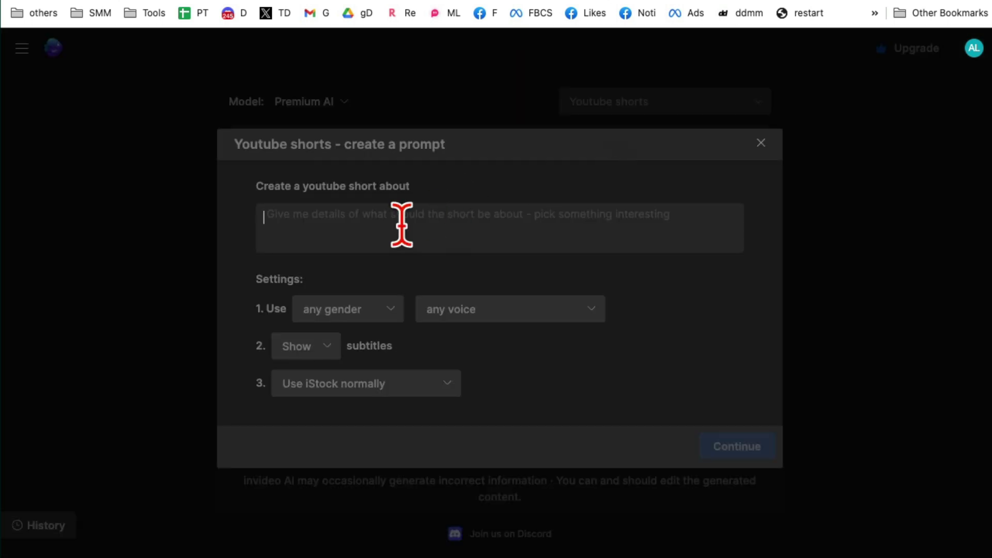
# - Describe a short about 3 productive tips for busy people and review gender and voice options
pyautogui.click(447, 226)
pyautogui.write('3 productive tips for busy people')
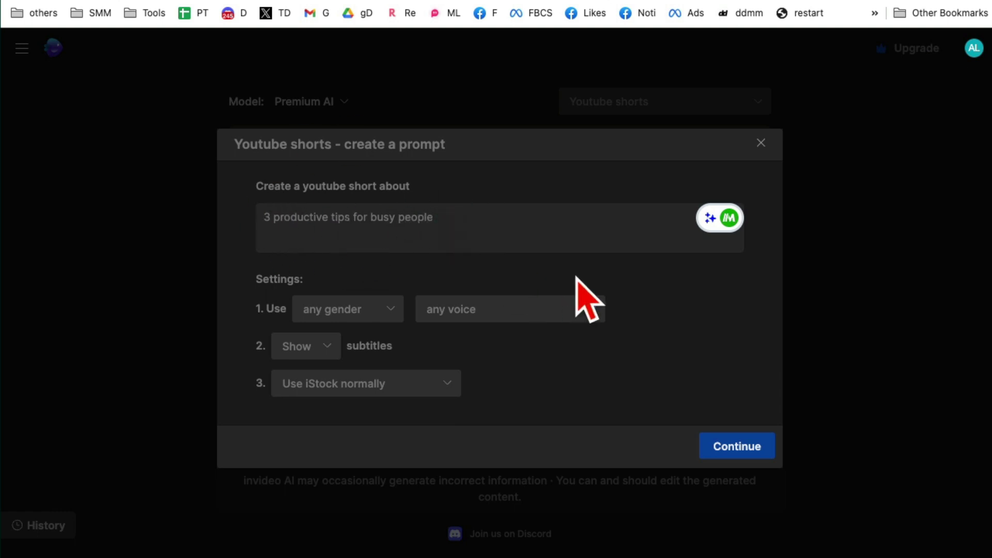
pyautogui.click(371, 310)
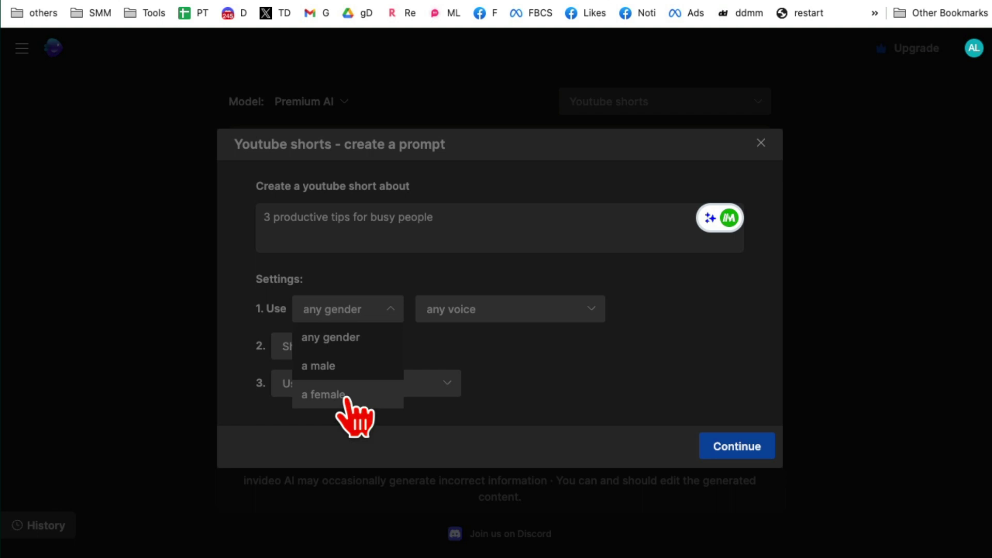
pyautogui.click(501, 351)
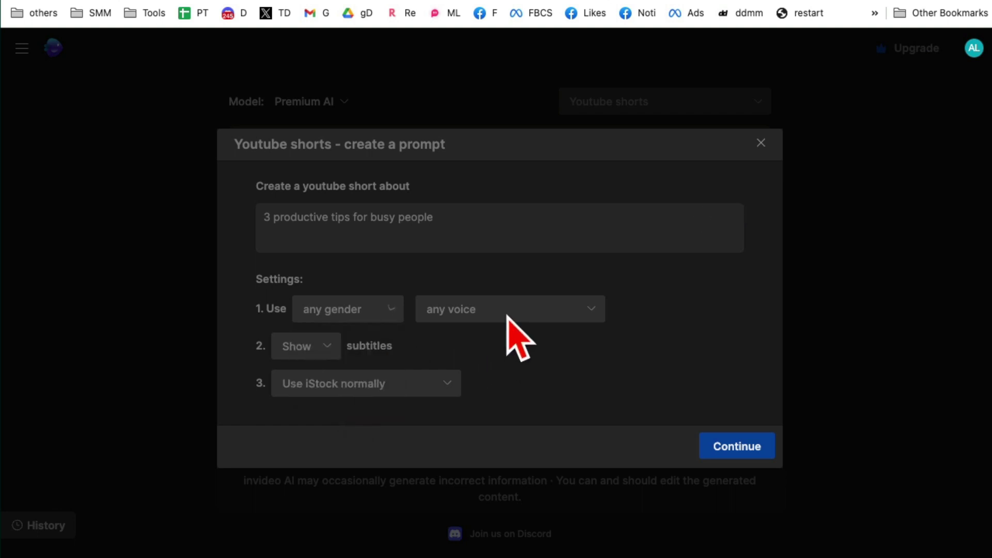
pyautogui.click(507, 314)
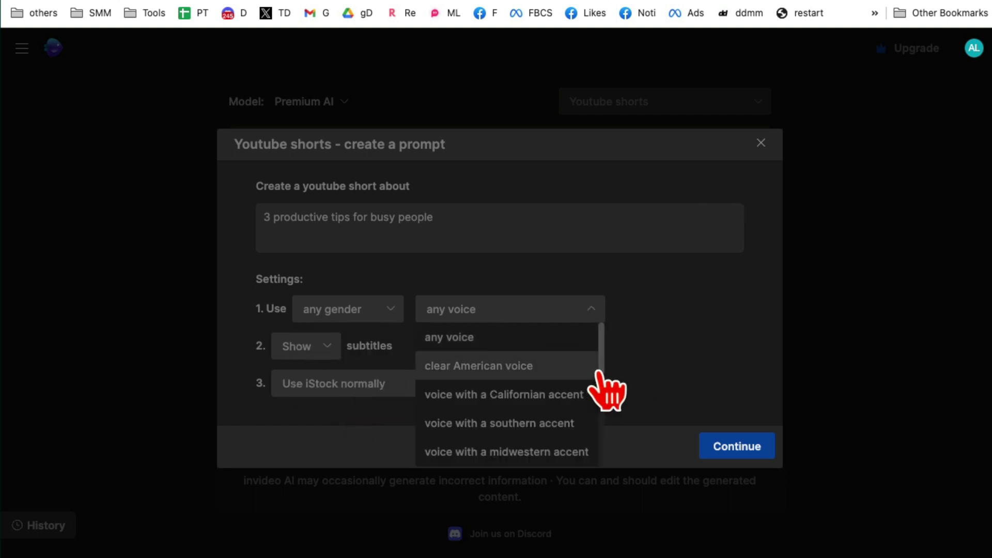
pyautogui.scroll(-1, 602, 385)
pyautogui.scroll(-1, 604, 387)
pyautogui.scroll(2, 606, 396)
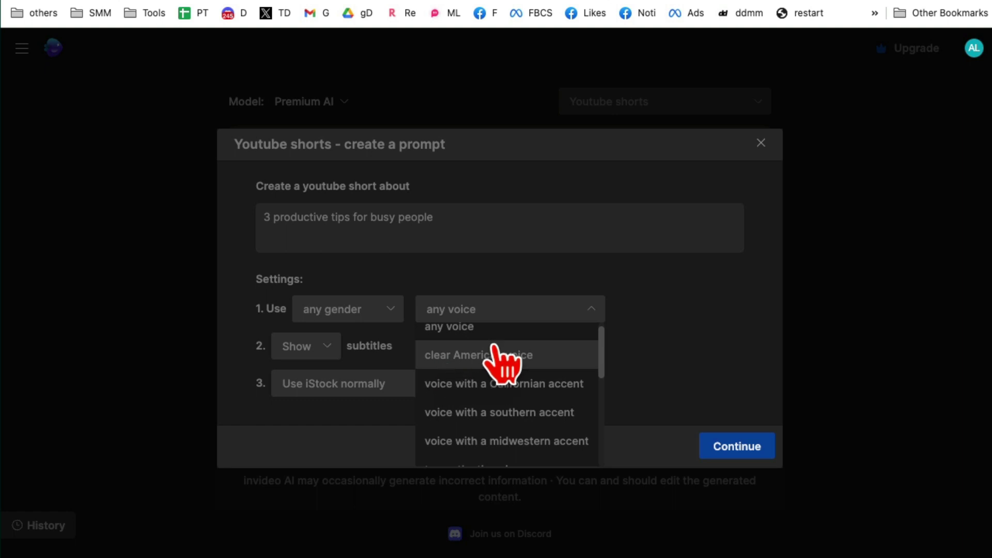
pyautogui.scroll(1, 502, 351)
pyautogui.click(463, 219)
# - Recheck the prompt text and browse the voice list again, keeping 'any voice'
pyautogui.moveTo(463, 219); pyautogui.dragTo(436, 194)
pyautogui.click(495, 215)
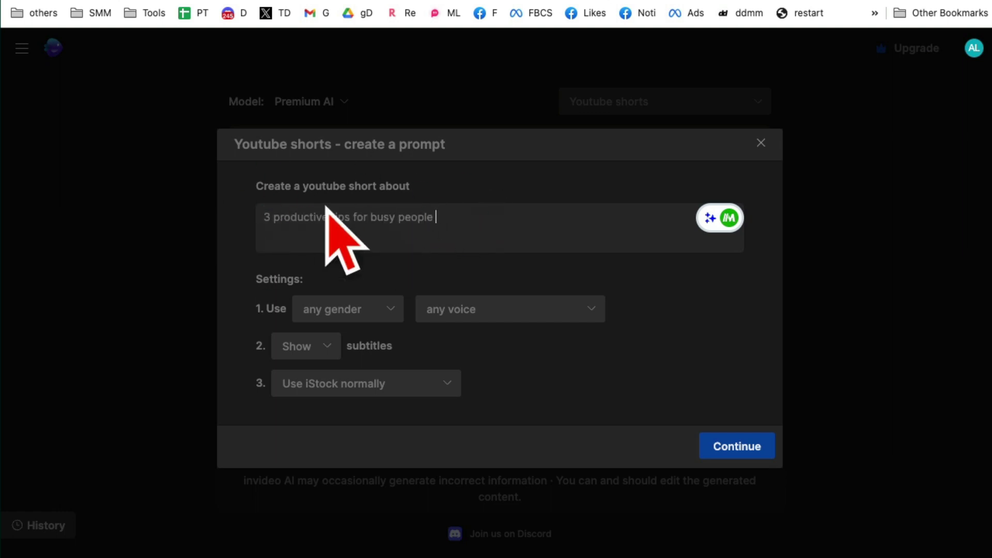
pyautogui.click(543, 317)
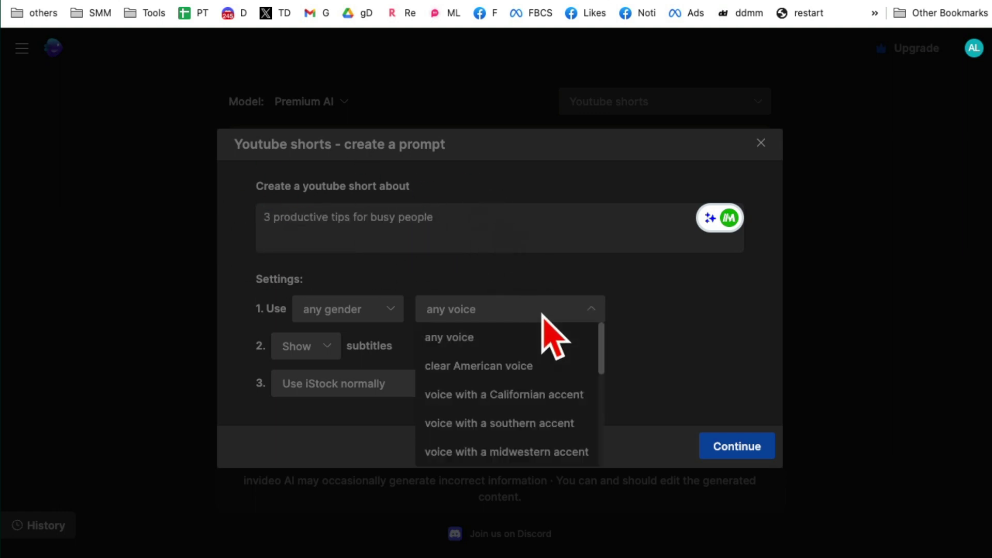
pyautogui.moveTo(604, 356)
pyautogui.mouseDown()
pyautogui.moveTo(604, 373)
pyautogui.moveTo(605, 351)
pyautogui.mouseUp()
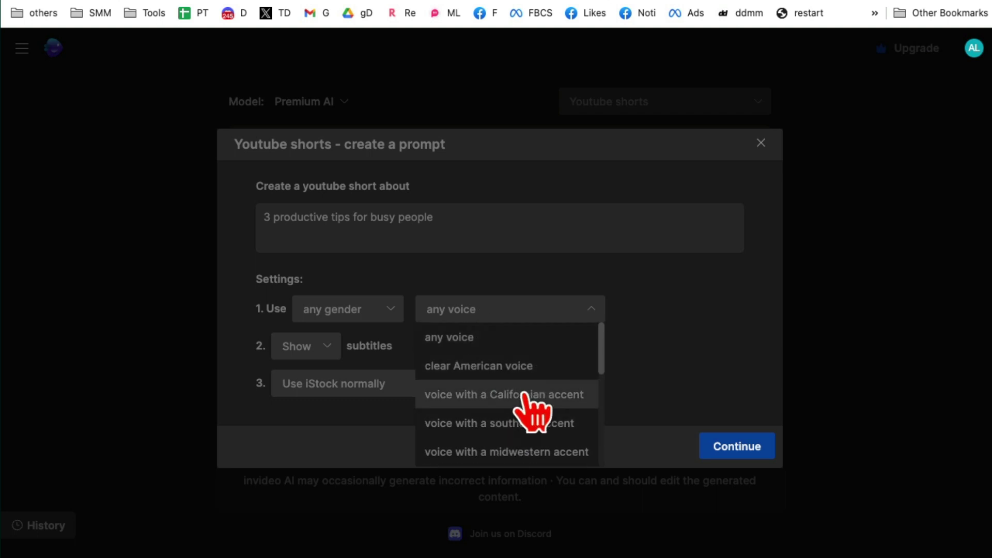
pyautogui.scroll(-5, 568, 398)
pyautogui.click(670, 352)
# - Set subtitles to Show and iStock usage to 'Use iStock normally'
pyautogui.click(315, 349)
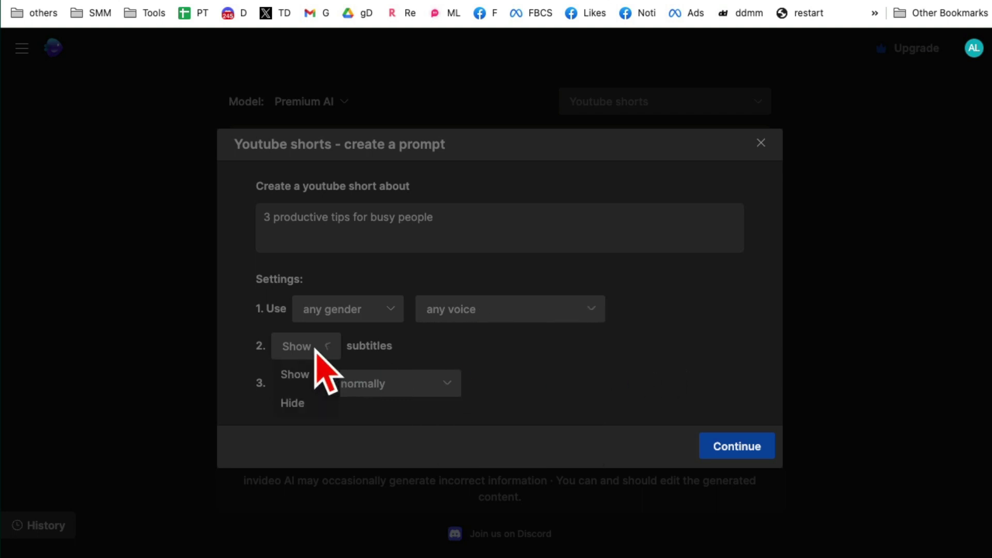
pyautogui.click(317, 375)
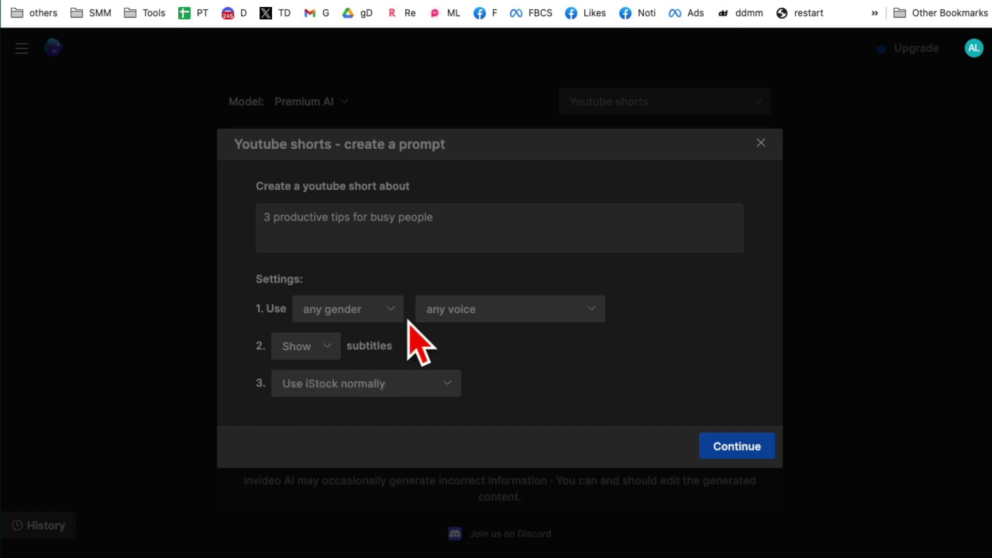
pyautogui.click(438, 385)
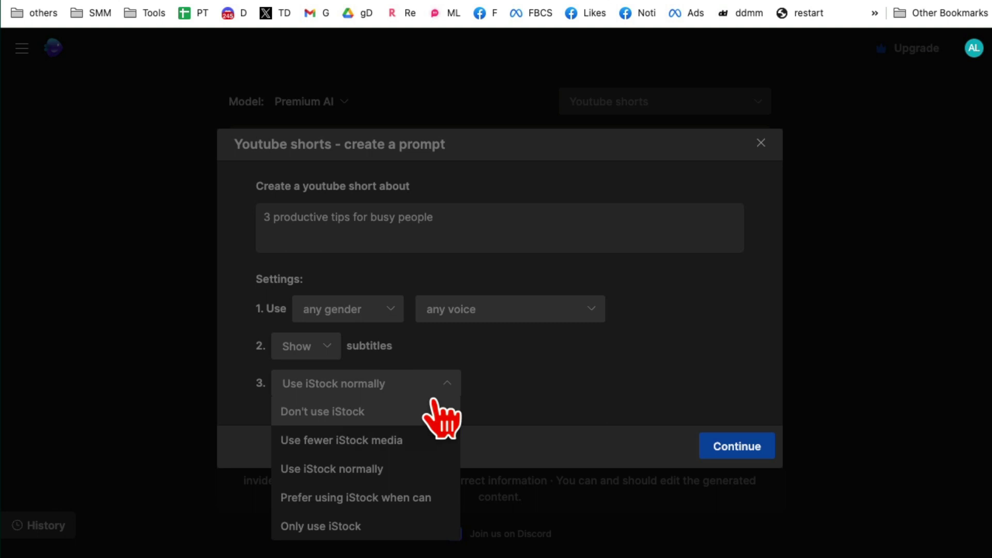
pyautogui.click(499, 385)
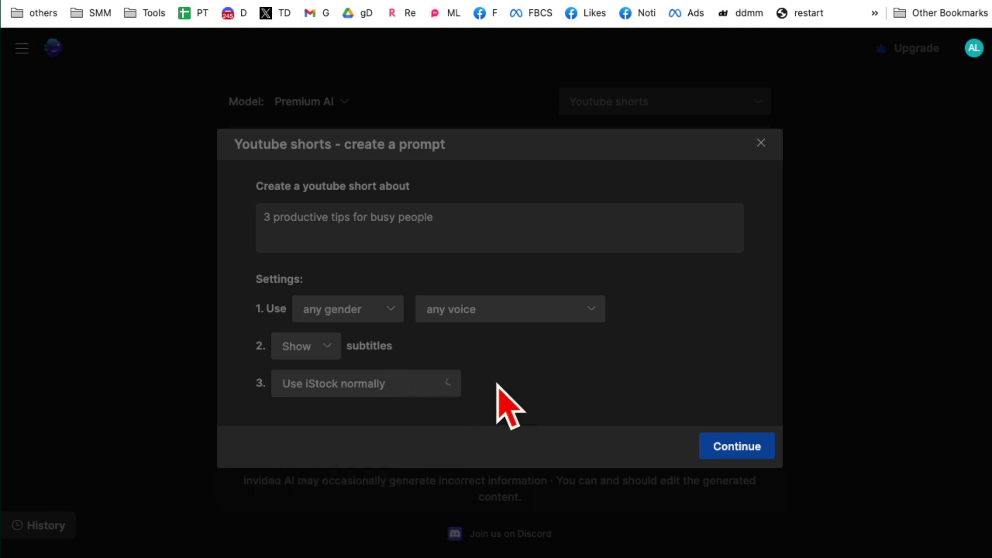
# - Apply the Shorts settings and review the prompt 'Create a youtube short about 3 productive tips for busy people'
pyautogui.click(738, 446)
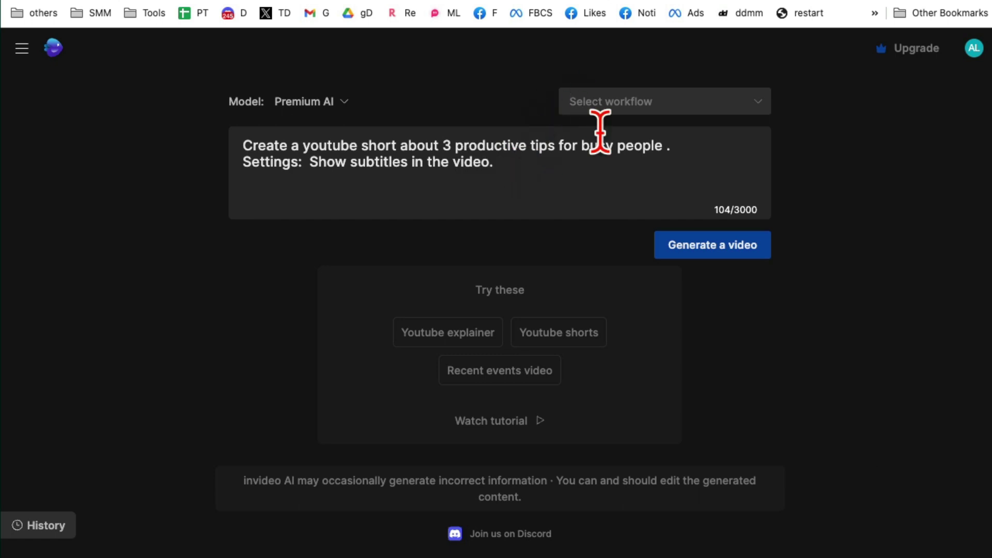
pyautogui.moveTo(514, 176); pyautogui.dragTo(281, 157)
pyautogui.click(317, 177)
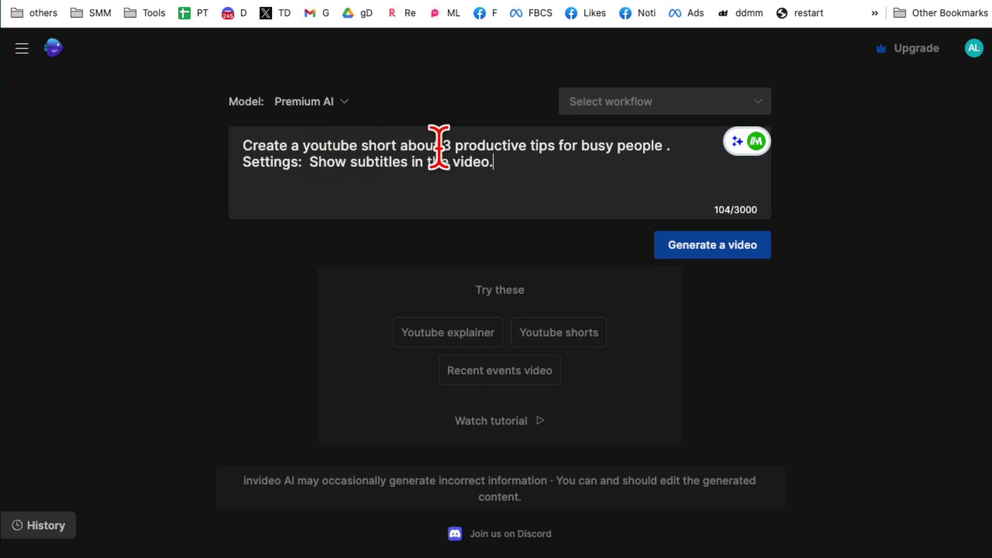
pyautogui.moveTo(443, 147); pyautogui.dragTo(636, 146)
pyautogui.click(598, 180)
# - Generate the productivity-tips video and wait for the Audience, Look and Feel and Platform choices
pyautogui.click(721, 253)
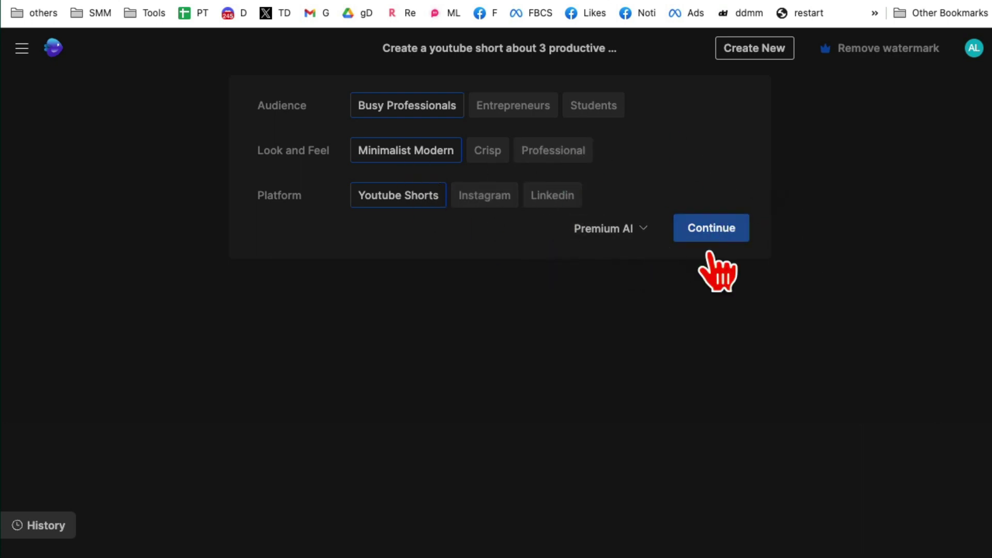
# - Generate '3 Productivity Hacks for the Busy Bee', preview it up to 00:17, then open its editing options
pyautogui.click(712, 230)
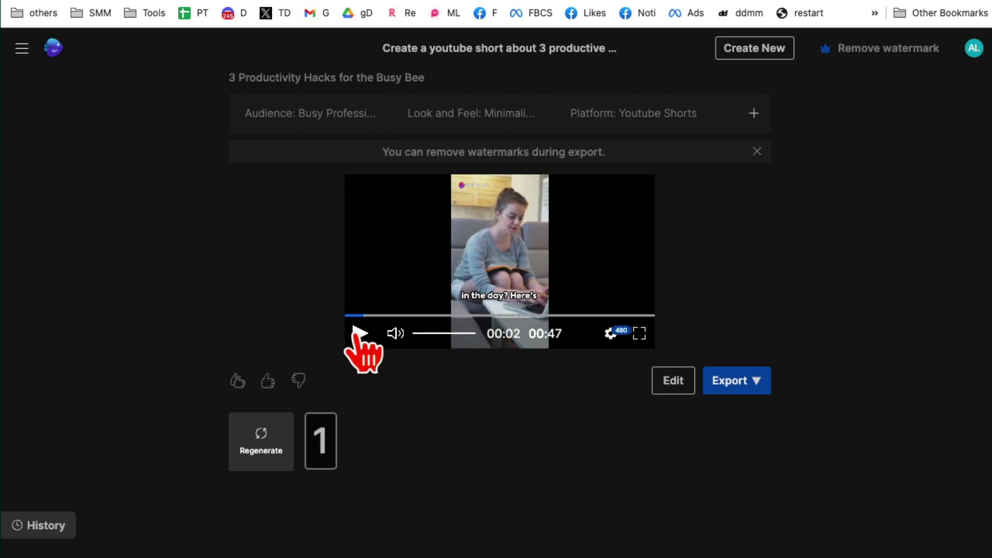
pyautogui.click(361, 335)
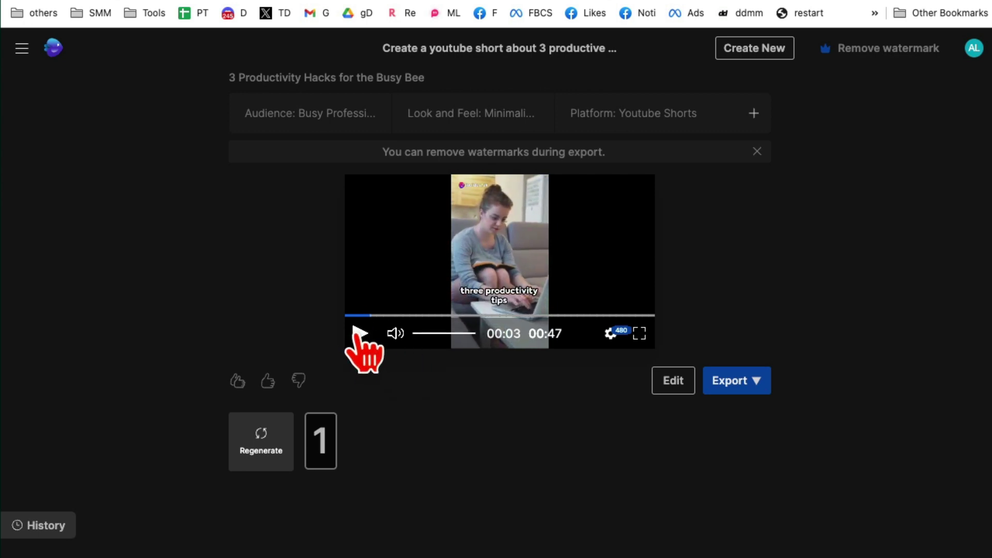
pyautogui.click(360, 335)
pyautogui.click(360, 335)
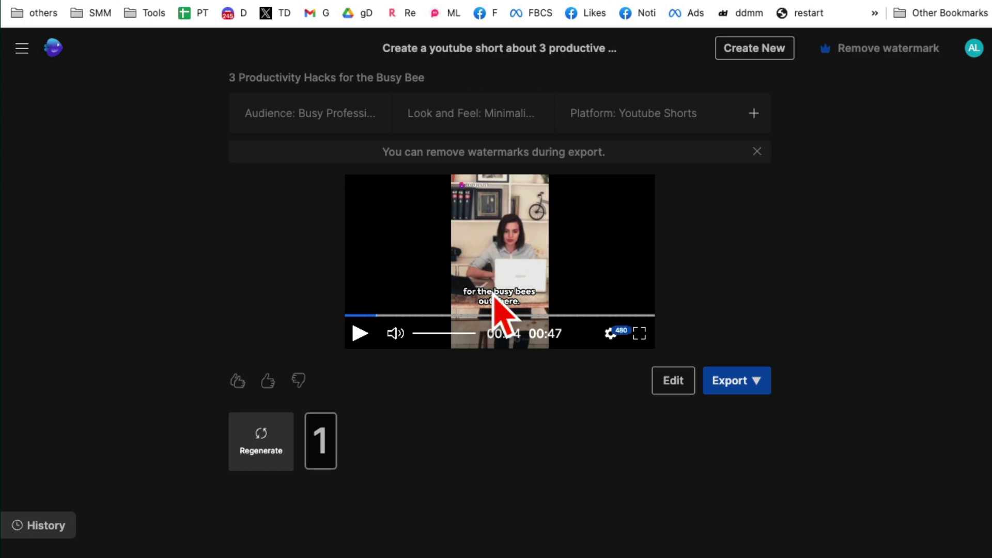
pyautogui.moveTo(394, 316); pyautogui.dragTo(458, 317)
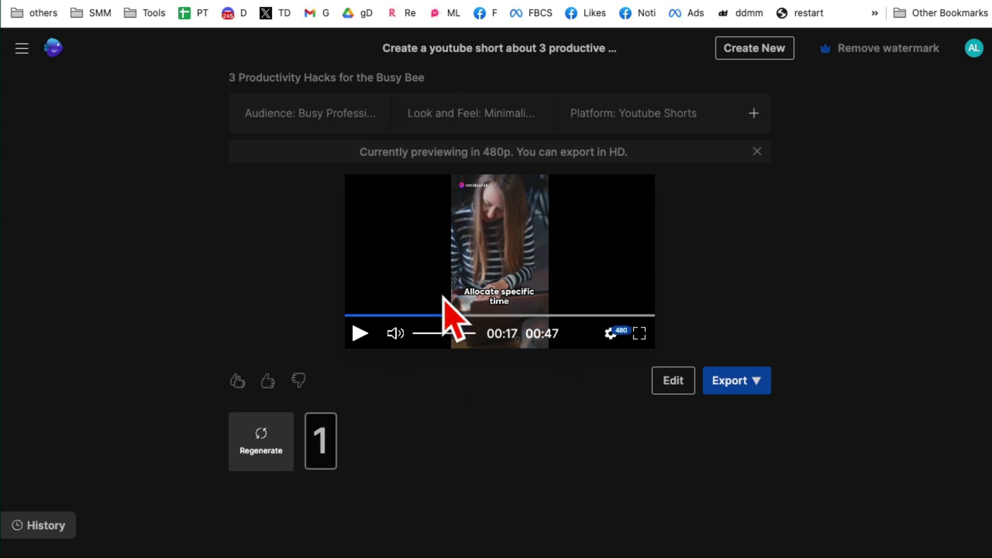
pyautogui.click(666, 383)
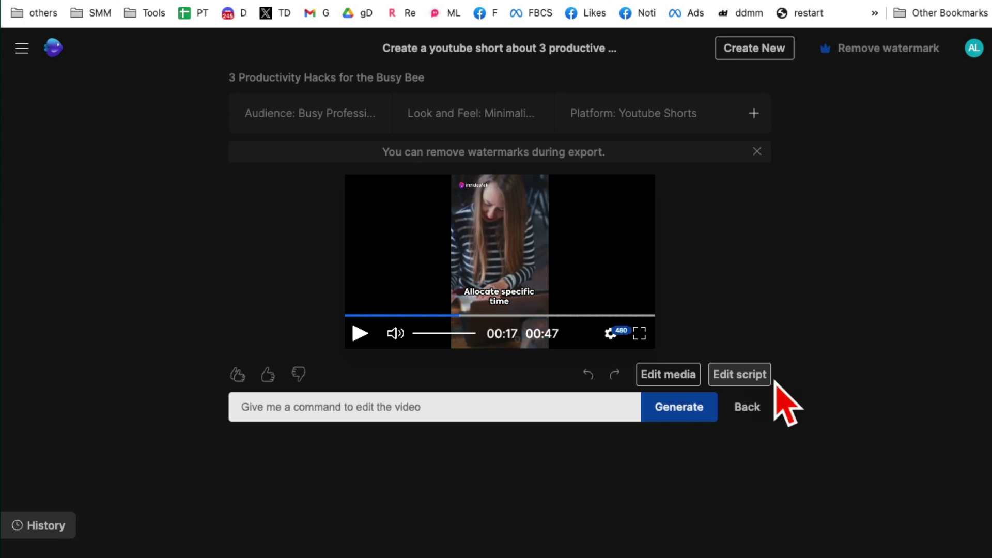
pyautogui.click(757, 380)
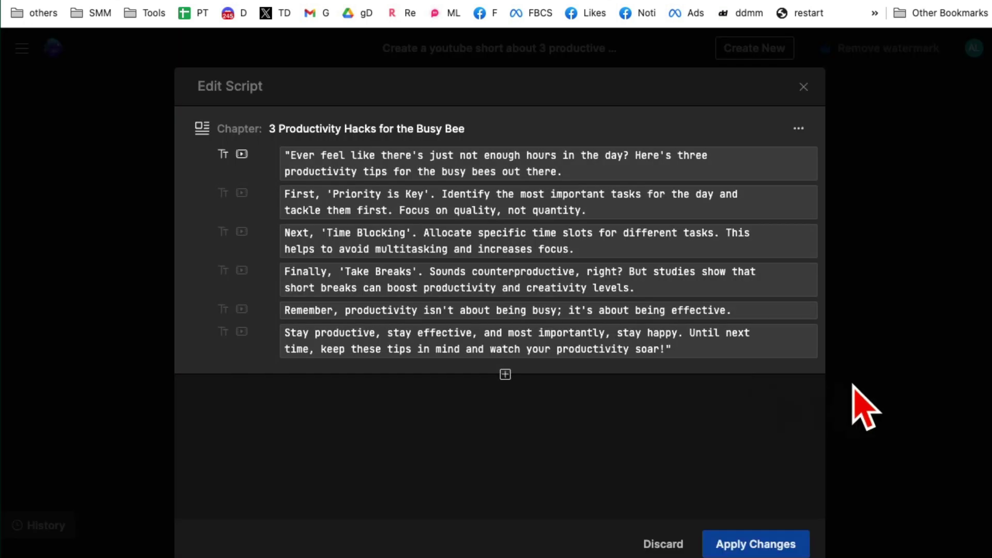
pyautogui.click(442, 170)
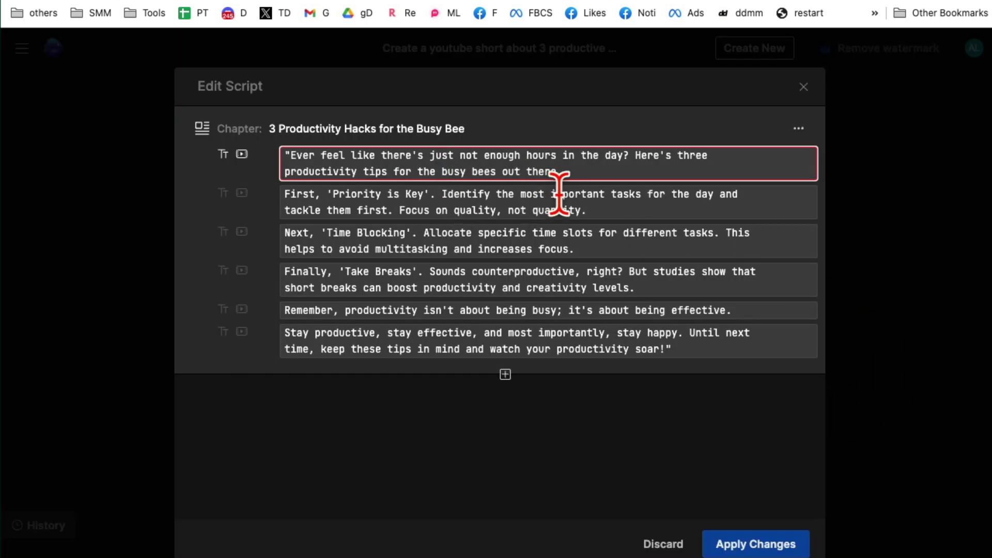
pyautogui.click(540, 196)
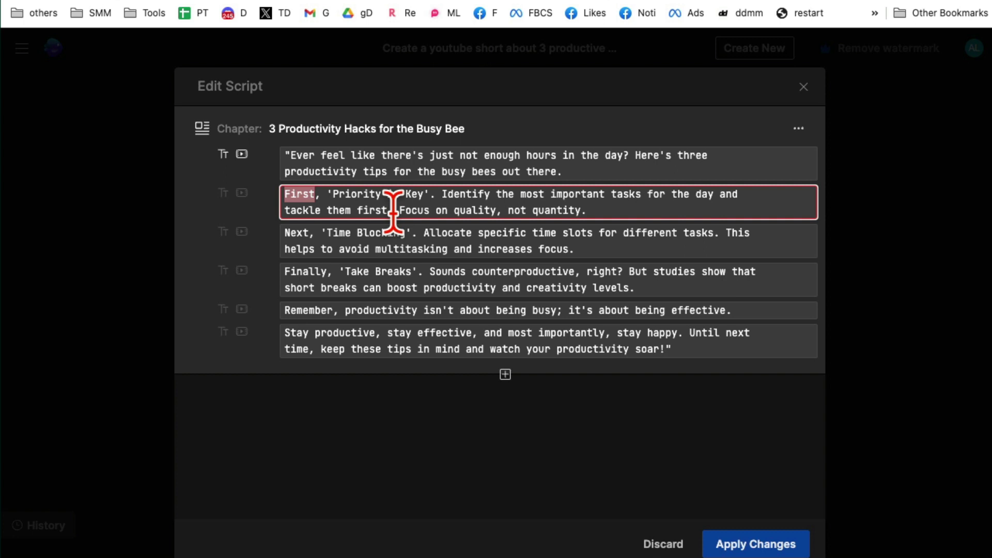
pyautogui.write('Number one')
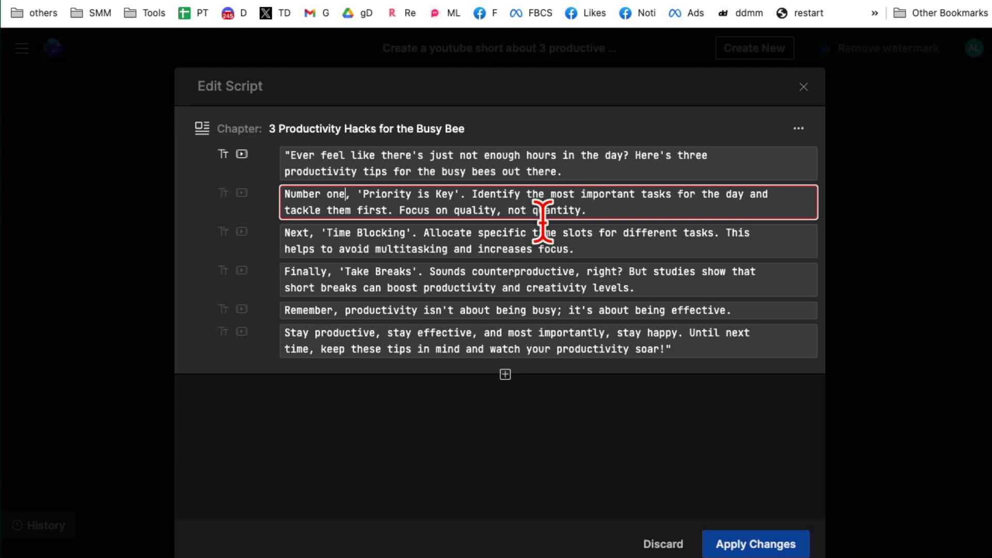
pyautogui.tripleClick(680, 346)
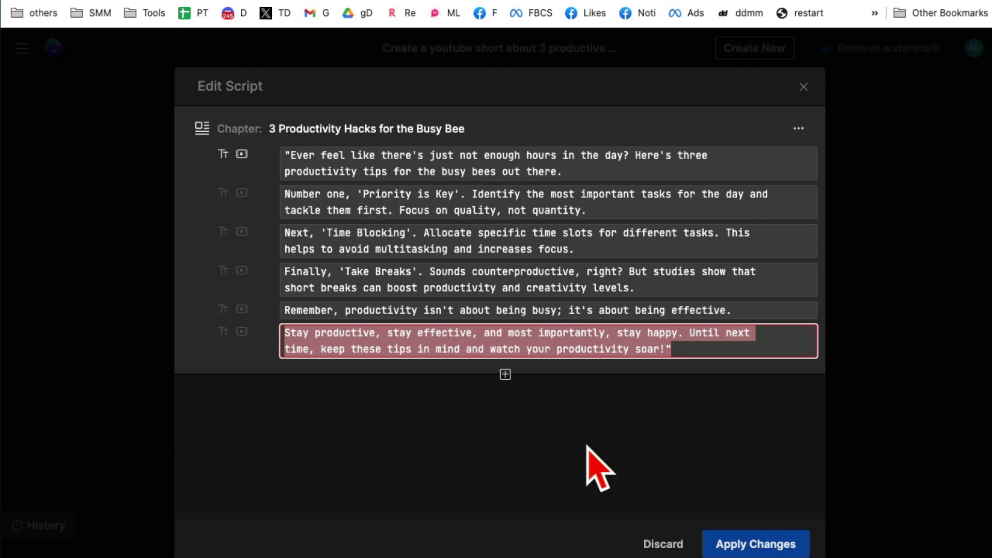
pyautogui.click(662, 547)
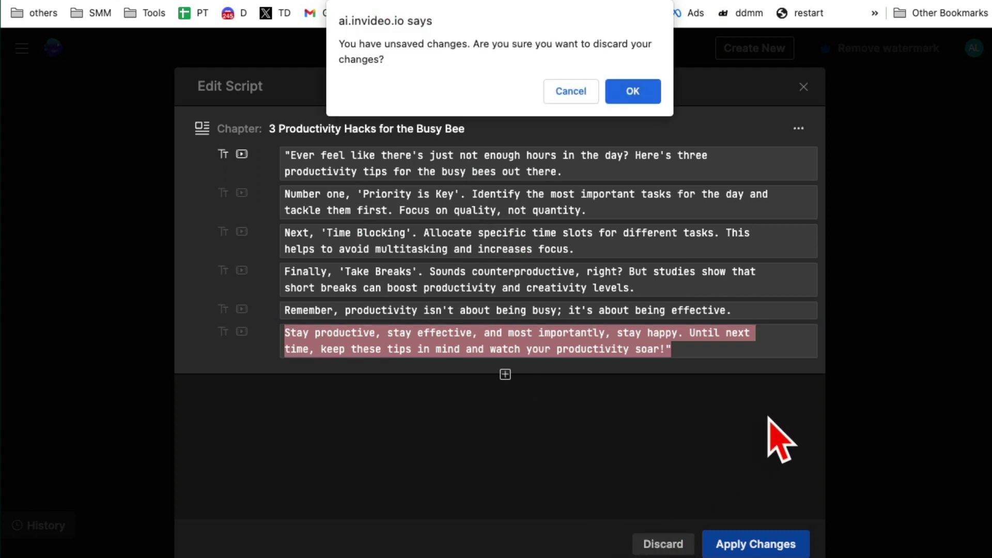
pyautogui.click(640, 90)
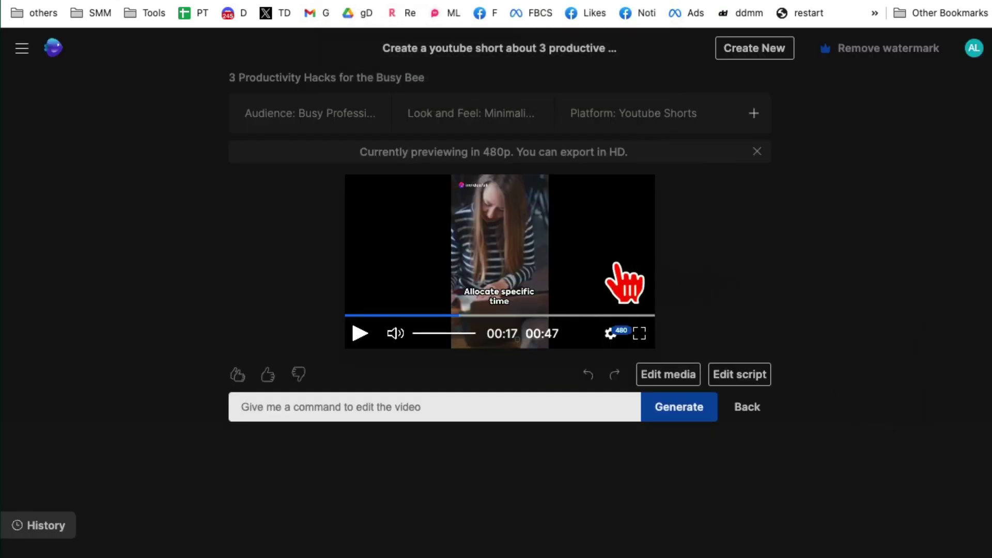
# - Open the media editor and select Scene 1's first 00:21 sofa clip to view replacement Storyblocks clips
pyautogui.click(668, 381)
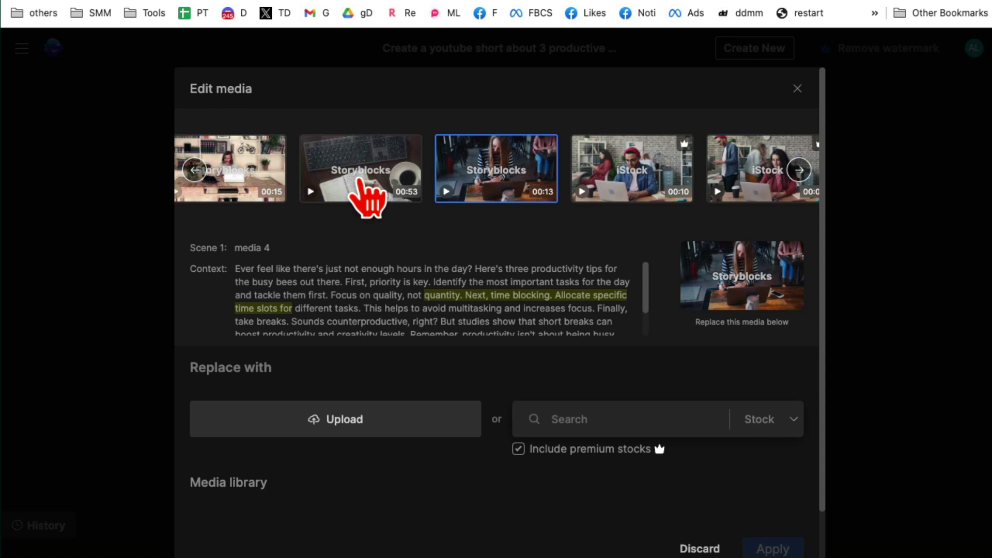
pyautogui.moveTo(646, 283)
pyautogui.mouseDown()
pyautogui.moveTo(646, 325)
pyautogui.moveTo(646, 265)
pyautogui.mouseUp()
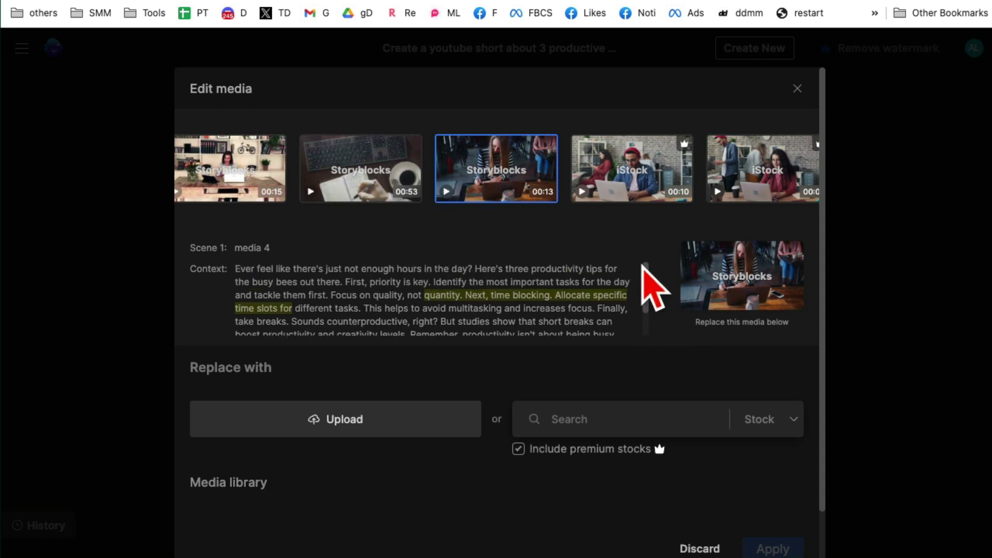
pyautogui.click(235, 170)
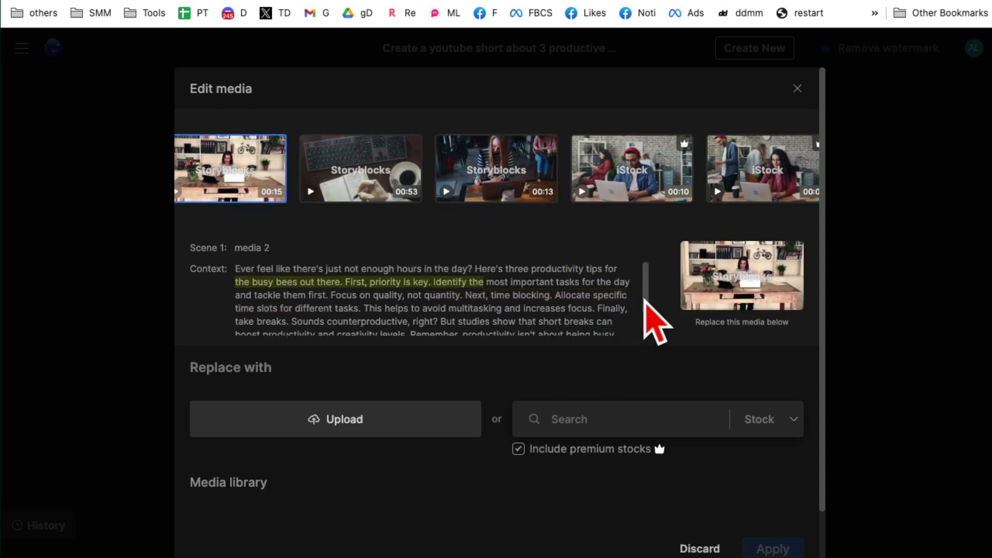
pyautogui.click(200, 177)
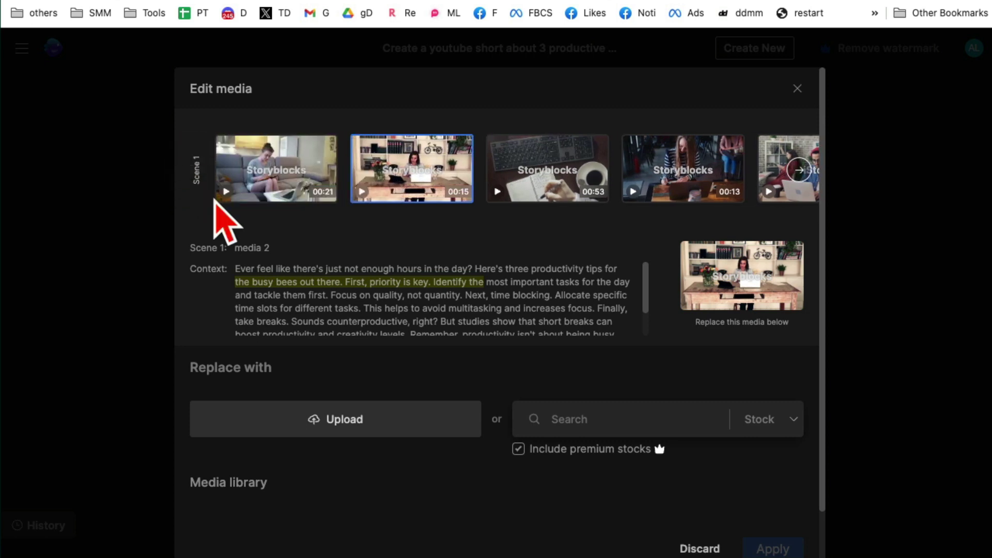
pyautogui.click(273, 167)
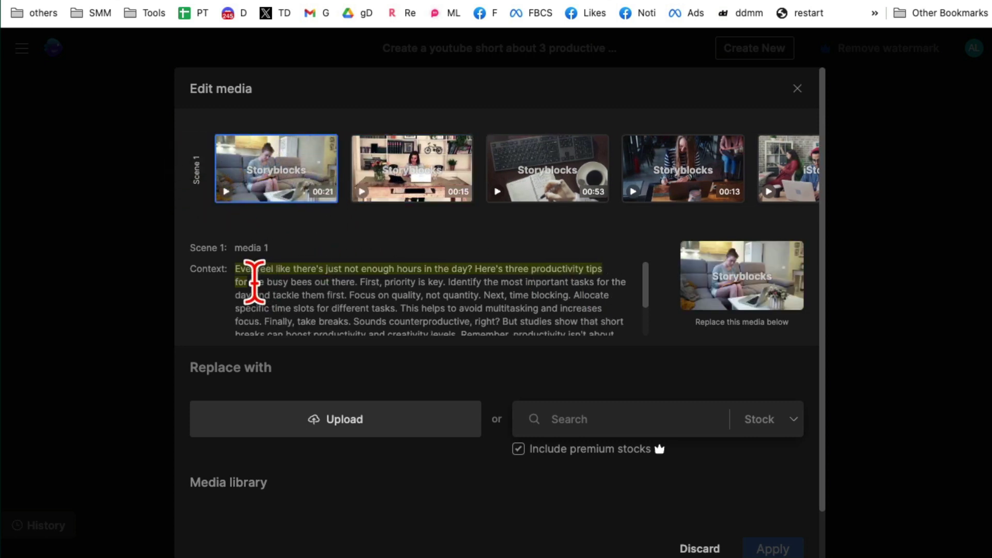
pyautogui.moveTo(255, 282); pyautogui.dragTo(238, 271)
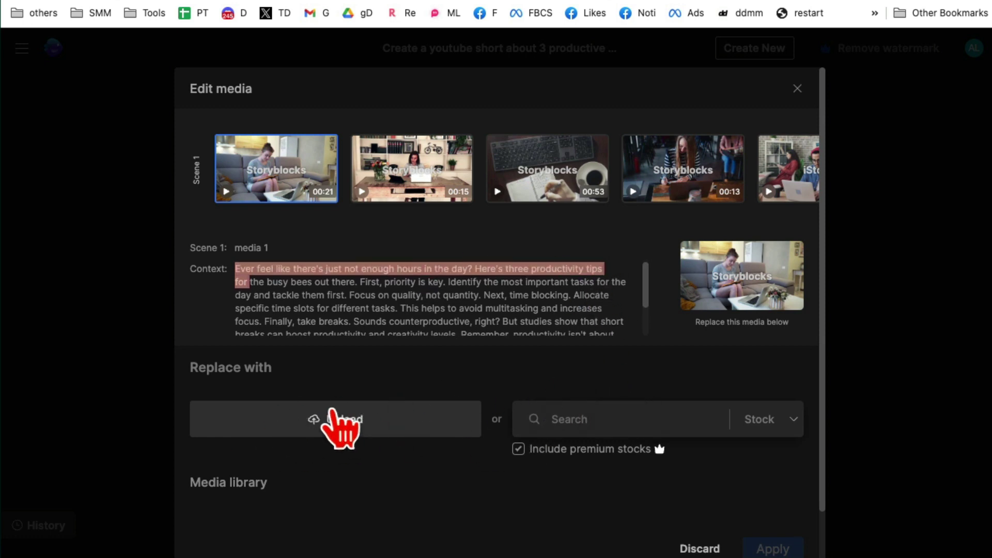
pyautogui.scroll(-2, 356, 428)
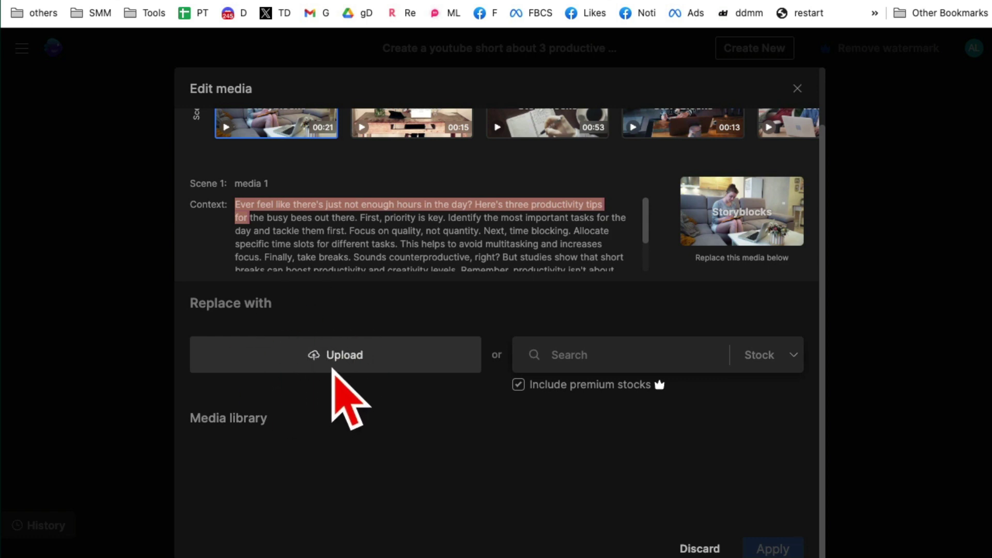
# - Search stock media for 'busy people' and swap Scene 1's footage for the aerial crosswalk crowd clip
pyautogui.click(609, 360)
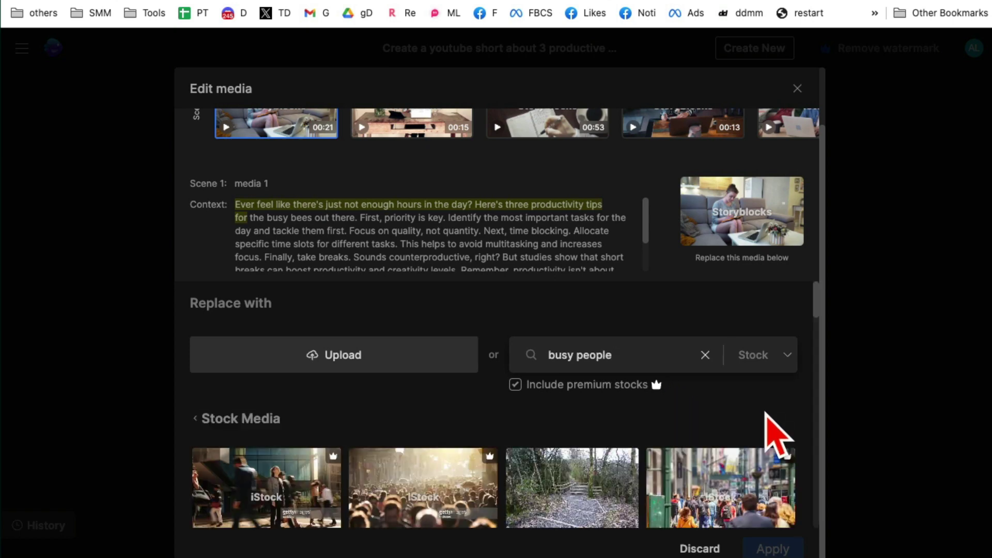
pyautogui.scroll(-3, 584, 429)
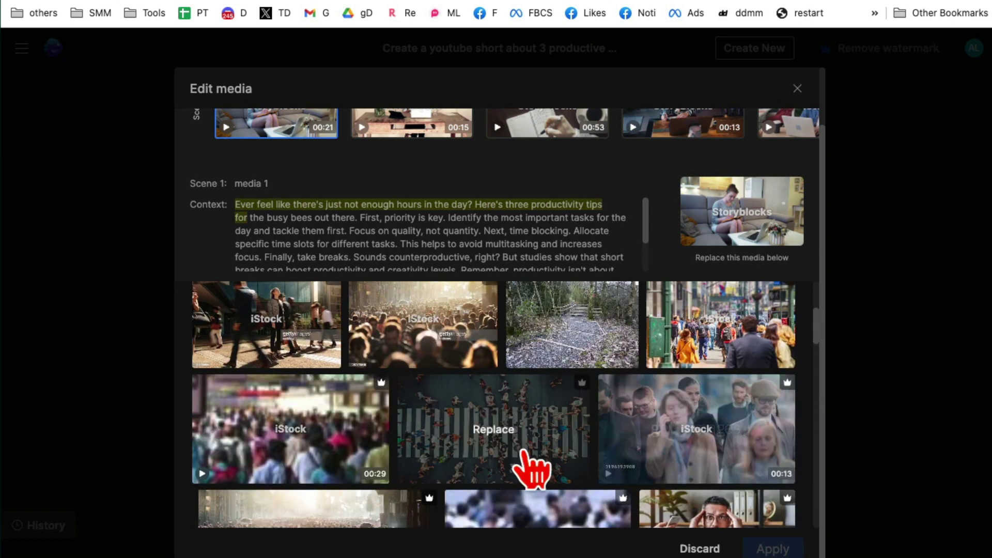
pyautogui.click(492, 437)
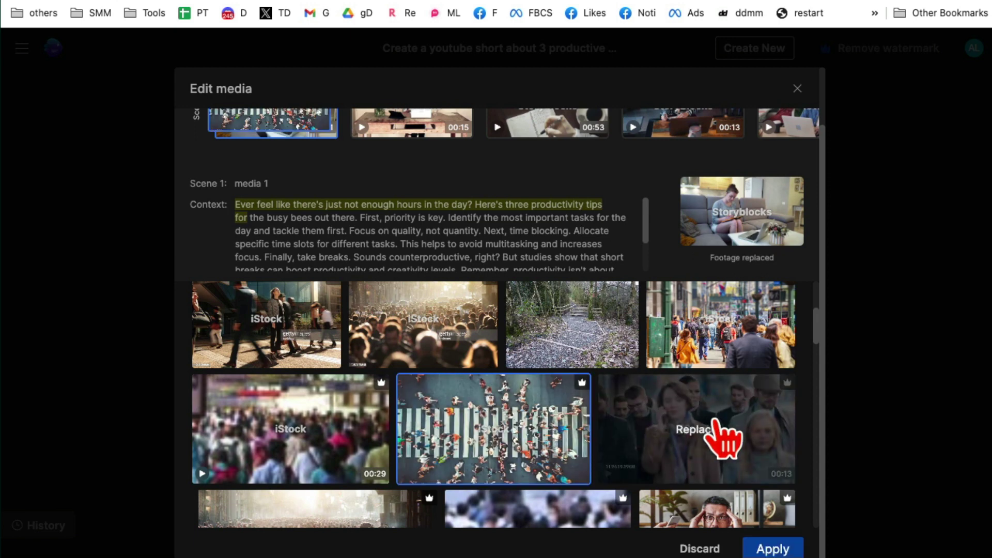
pyautogui.scroll(2, 470, 310)
pyautogui.scroll(2, 672, 261)
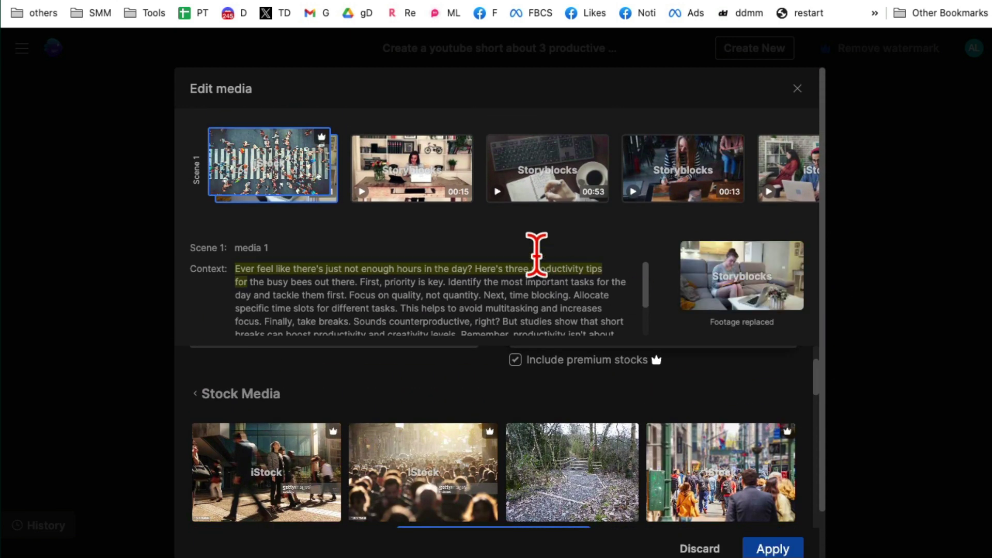
pyautogui.scroll(-3, 672, 460)
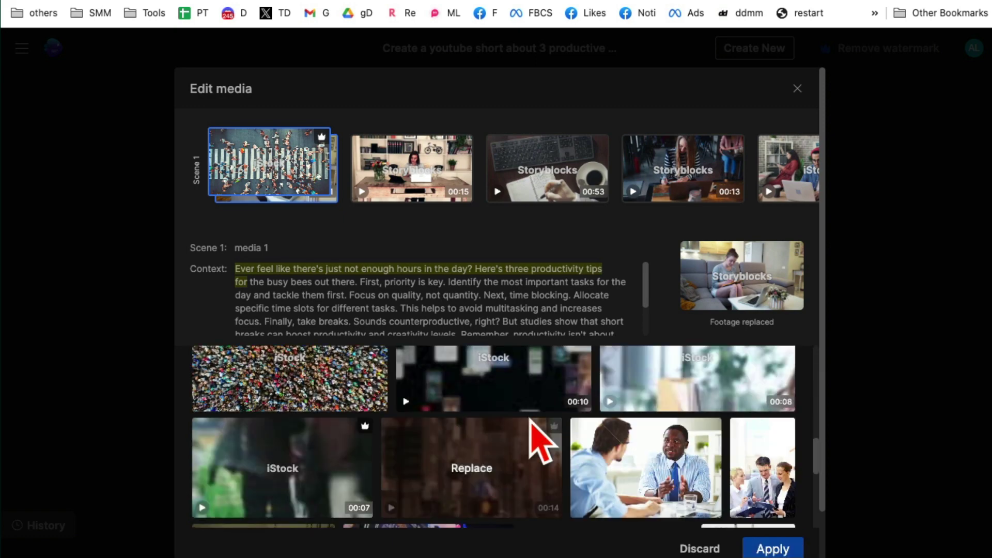
pyautogui.scroll(5, 538, 432)
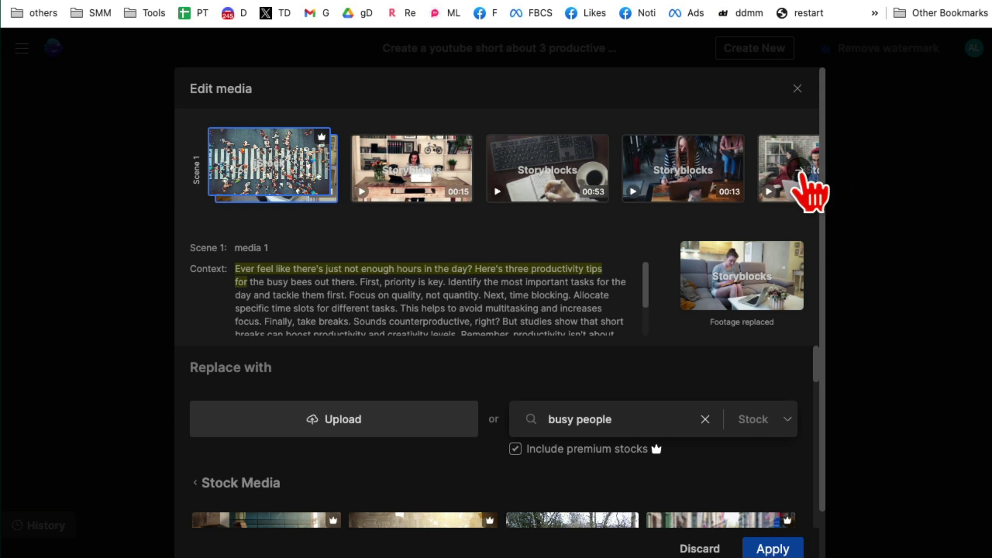
# - Browse the remaining clips in the scene's media row and close media editing without applying
pyautogui.click(800, 171)
pyautogui.click(800, 171)
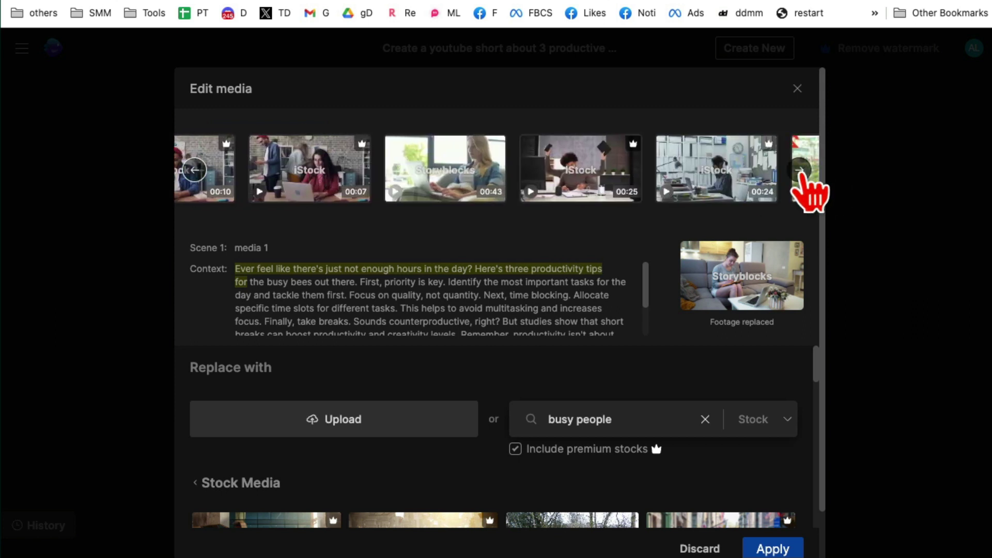
pyautogui.click(799, 170)
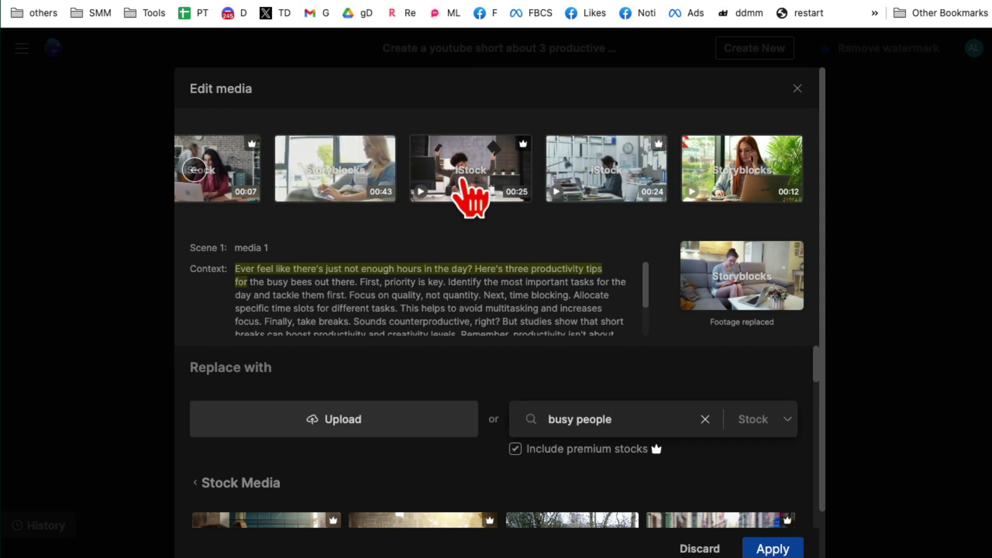
pyautogui.moveTo(646, 298); pyautogui.dragTo(640, 266)
pyautogui.scroll(-5, 594, 377)
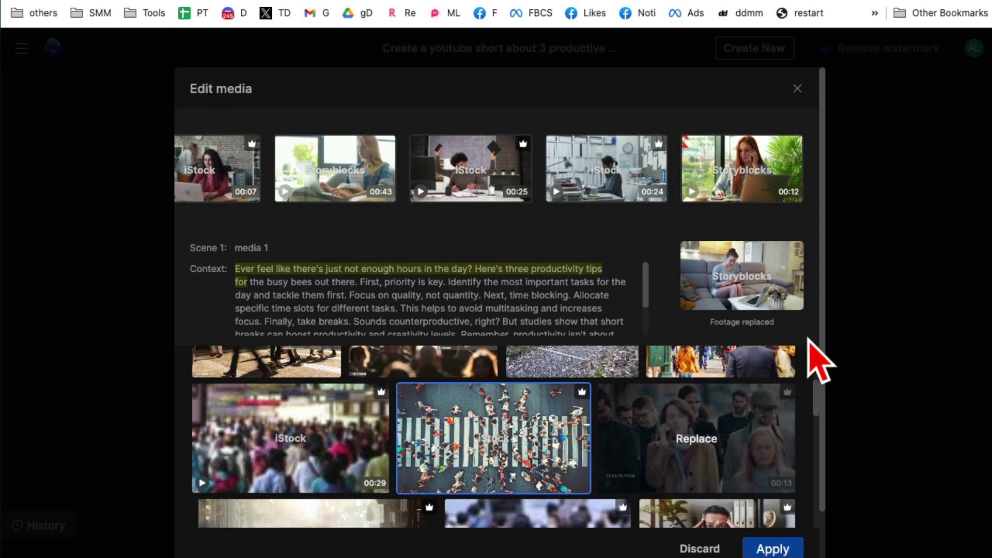
pyautogui.click(798, 89)
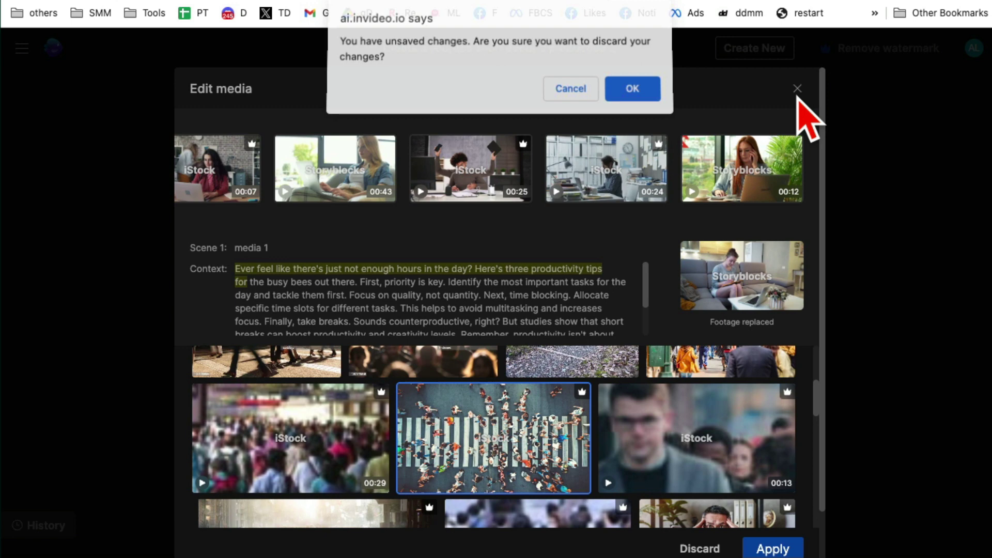
# - Discard the crosswalk swap, pause the preview at 00:18, and leave the edit command view
pyautogui.click(633, 92)
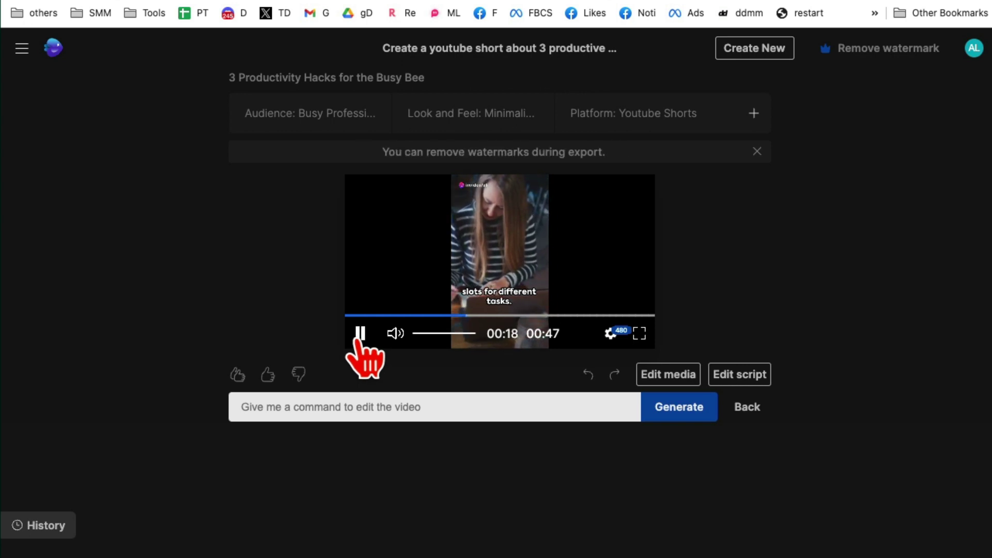
pyautogui.click(361, 336)
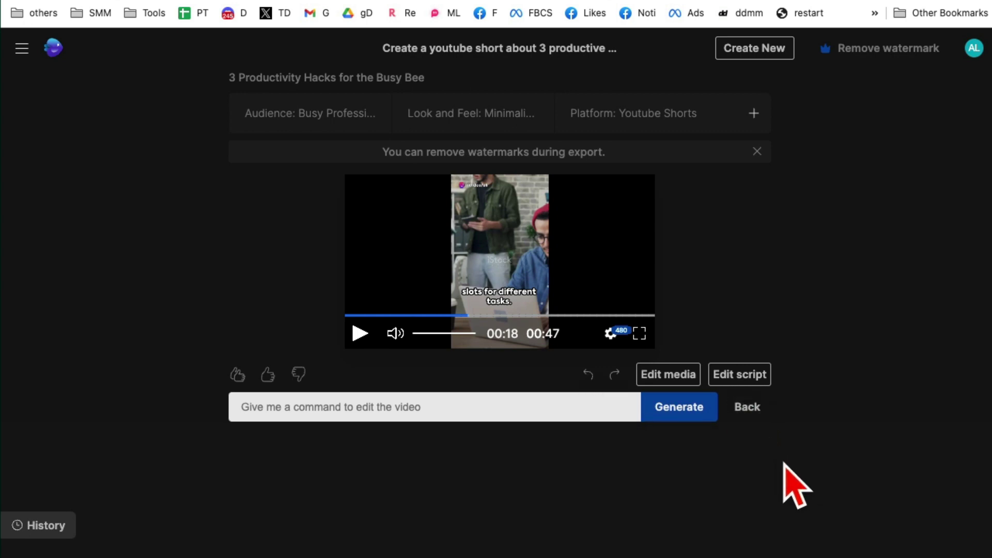
pyautogui.click(749, 409)
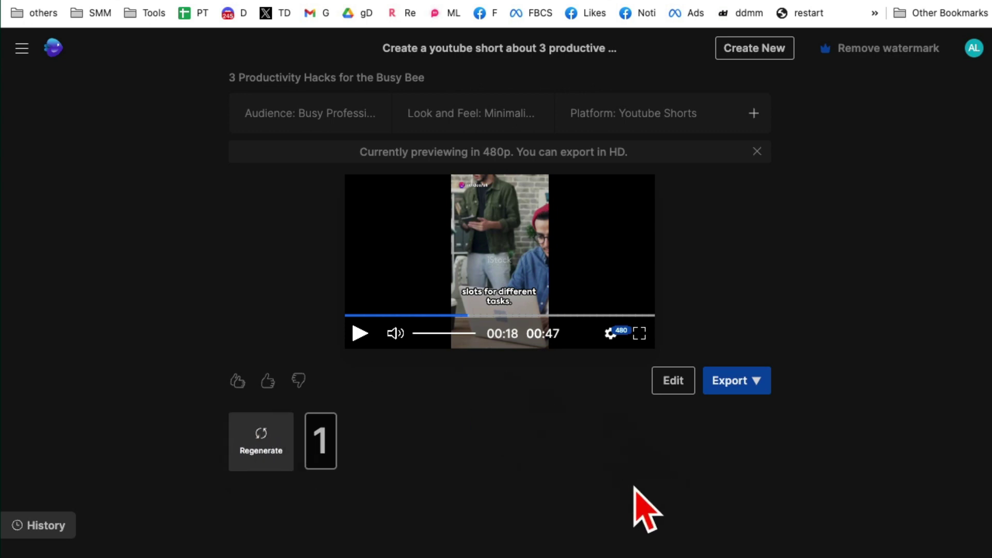
# - Review the Export dropdown options twice, closing it each time without exporting
pyautogui.click(756, 383)
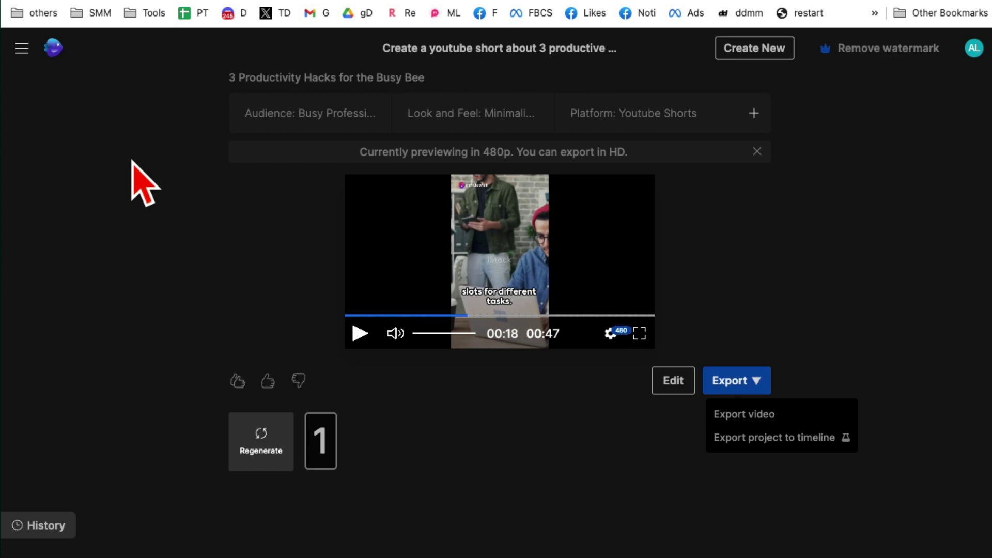
pyautogui.click(541, 425)
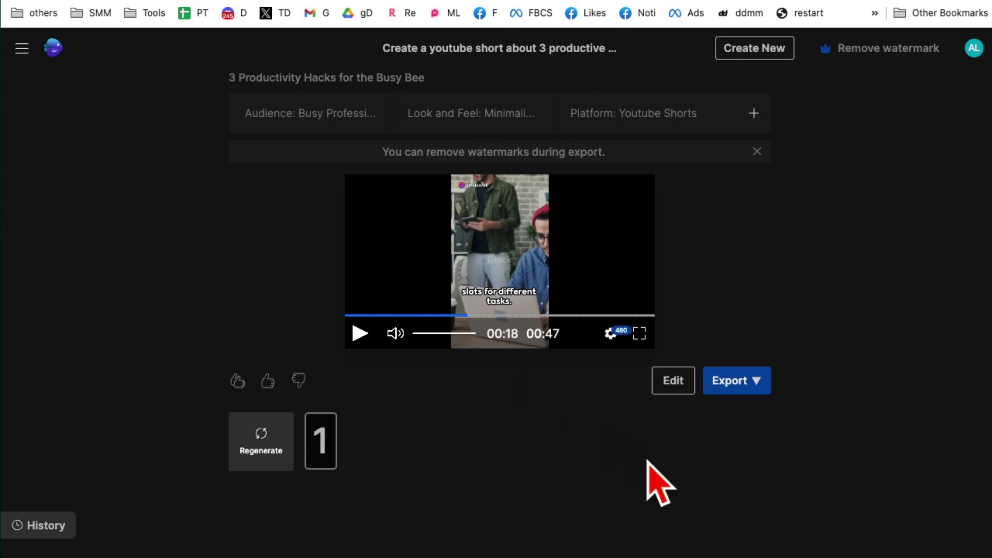
pyautogui.click(745, 393)
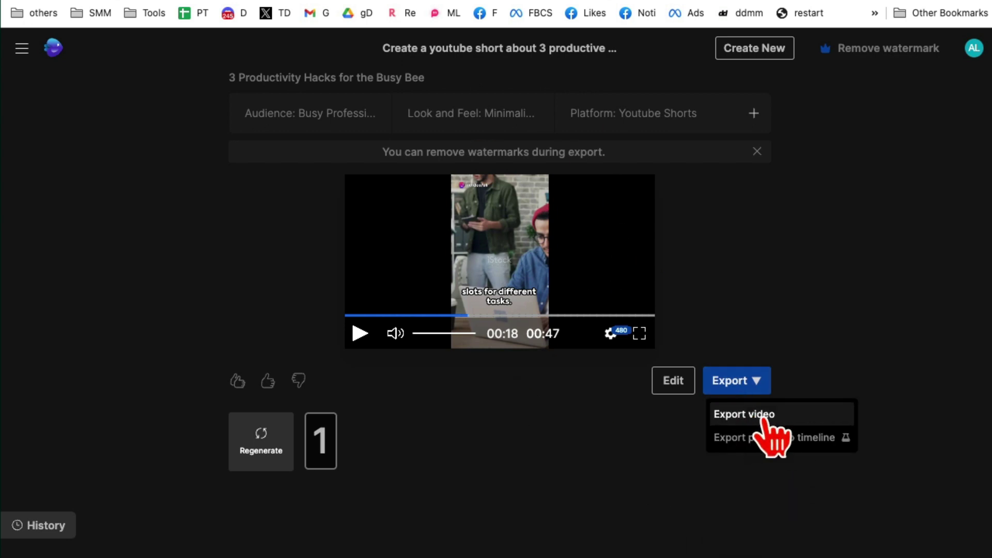
pyautogui.click(617, 494)
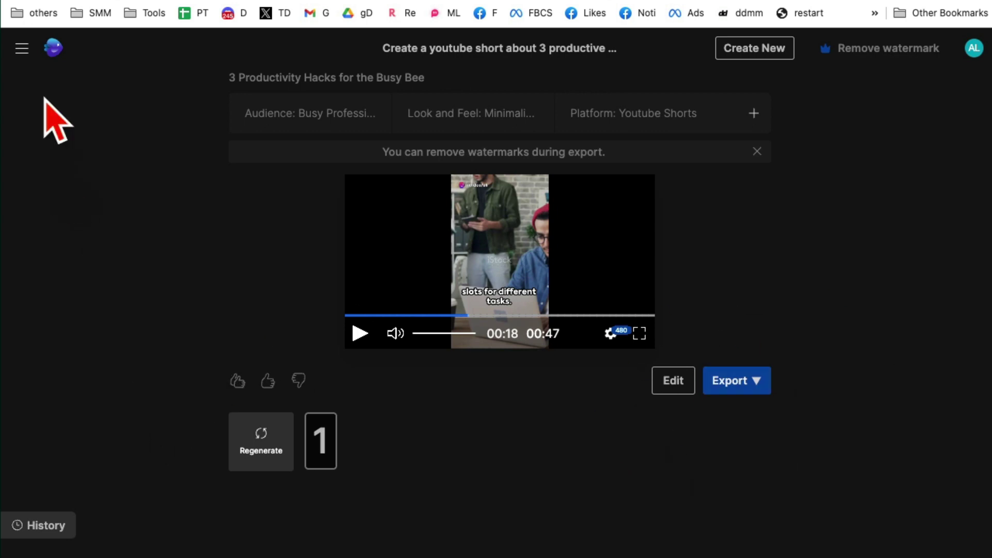
# - From the sidebar, view Home, the full project history and the empty Media Library, then return Home
pyautogui.click(21, 49)
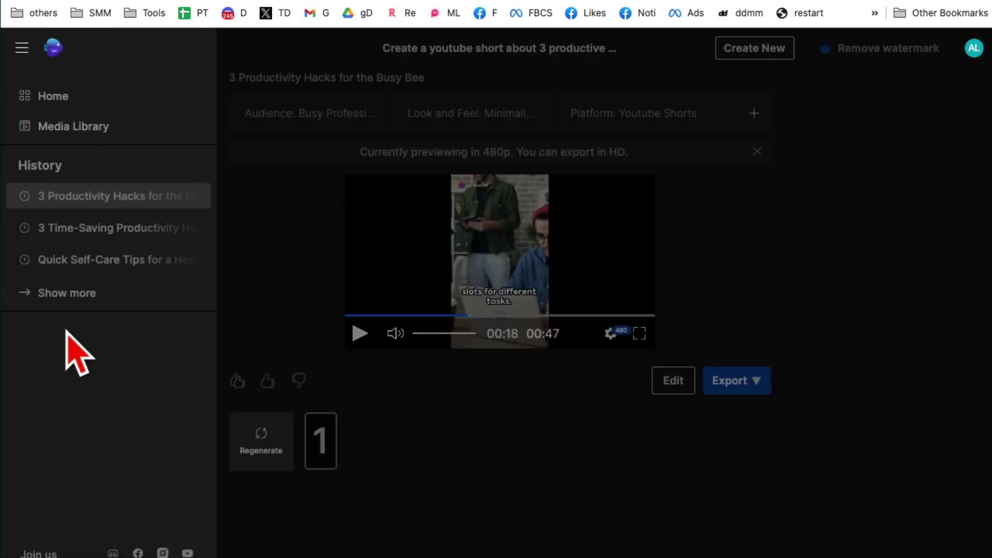
pyautogui.click(60, 103)
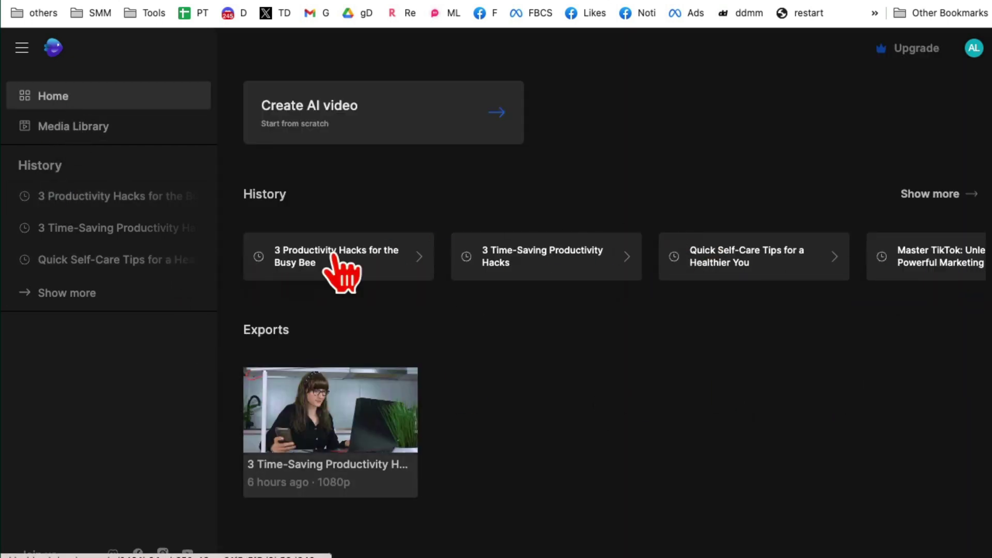
pyautogui.click(947, 194)
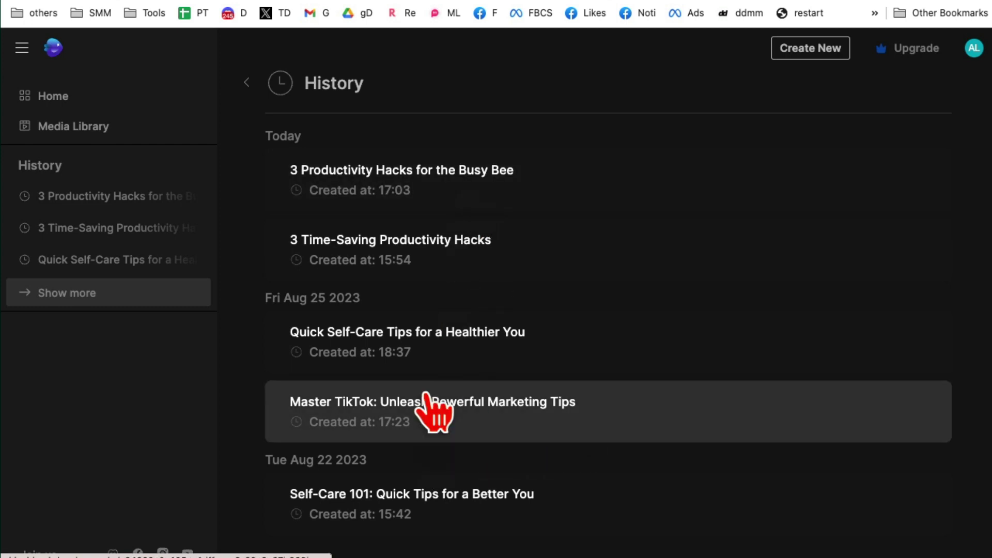
pyautogui.click(98, 132)
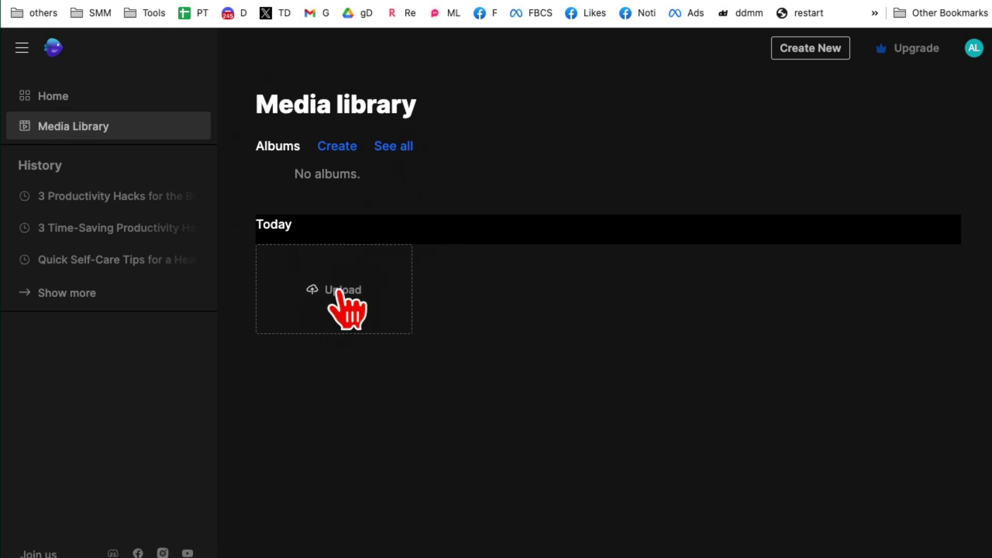
pyautogui.click(61, 96)
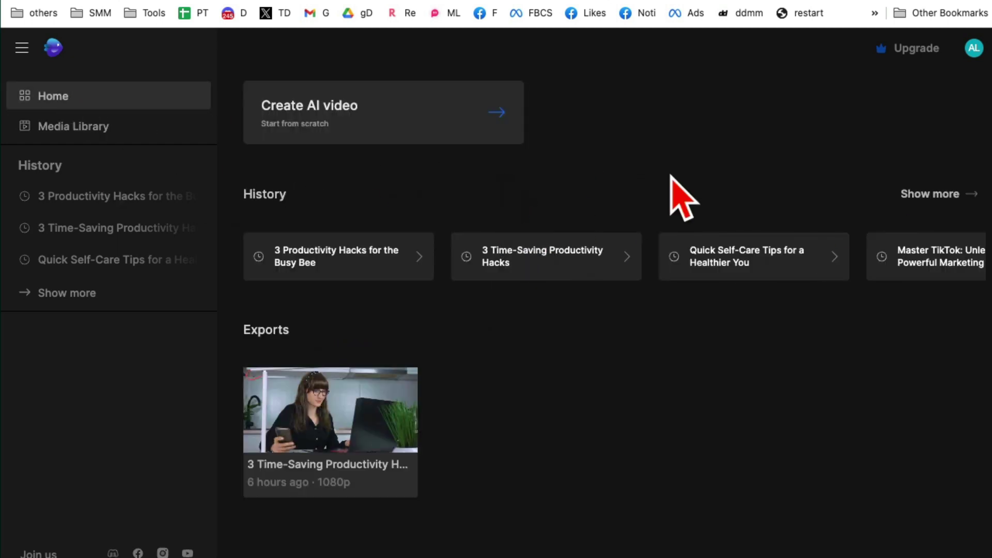
# - Open Settings from the account menu and view the Workspace Members page with its single Owner
pyautogui.click(974, 49)
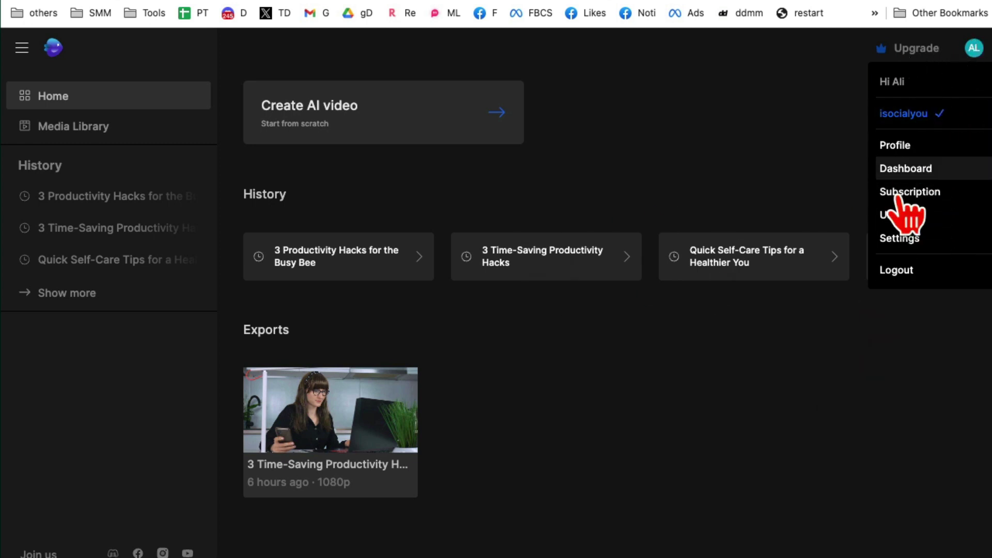
pyautogui.click(908, 240)
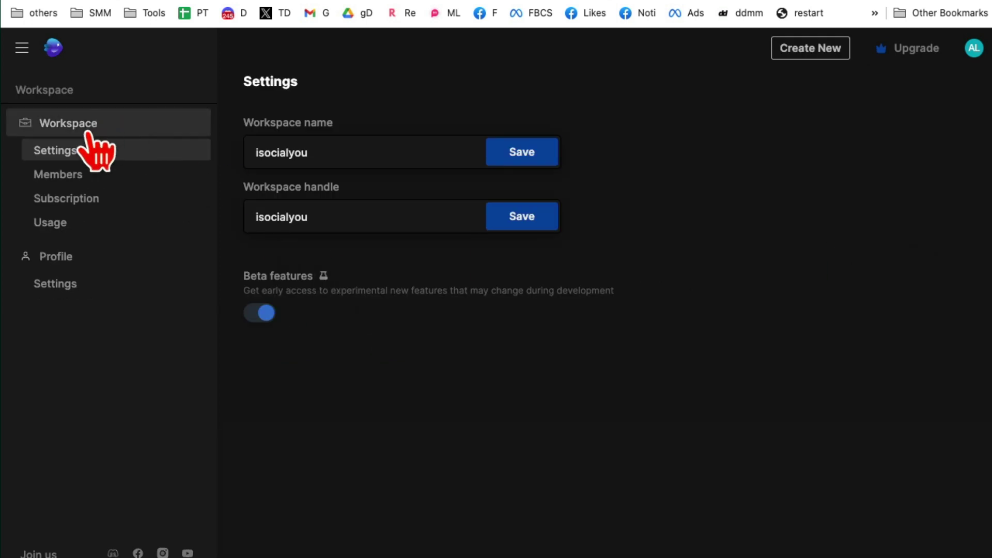
pyautogui.click(69, 177)
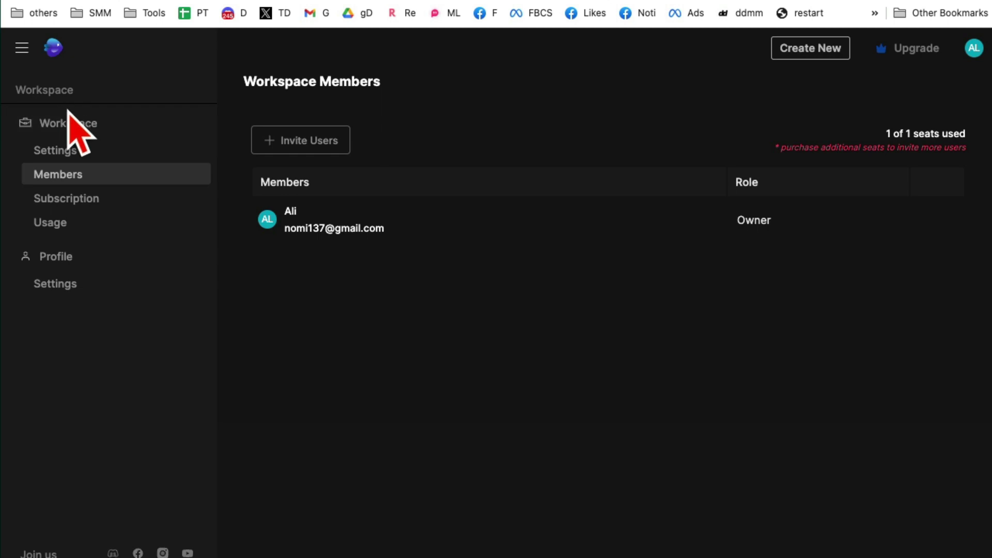
# - Use the invideo logo to return to the Home dashboard with recent projects and exports
pyautogui.click(53, 47)
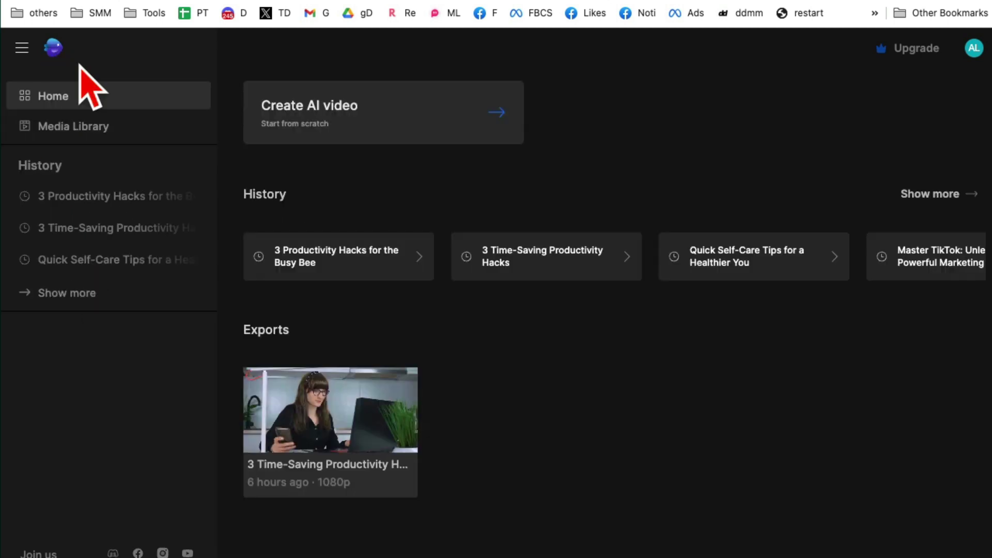